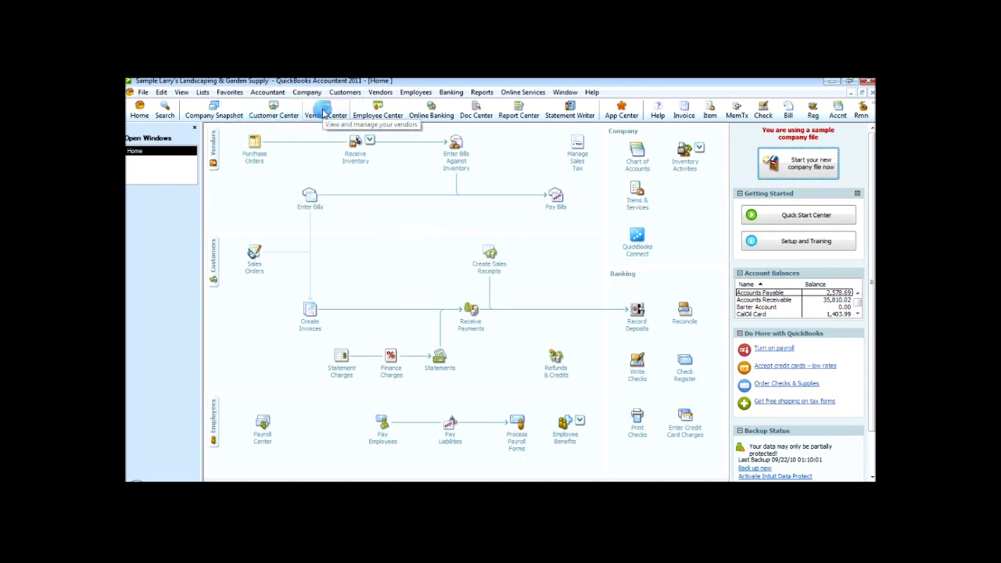
# Step: Open the Vendor Center to view and manage the vendors
pyautogui.click(324, 114)
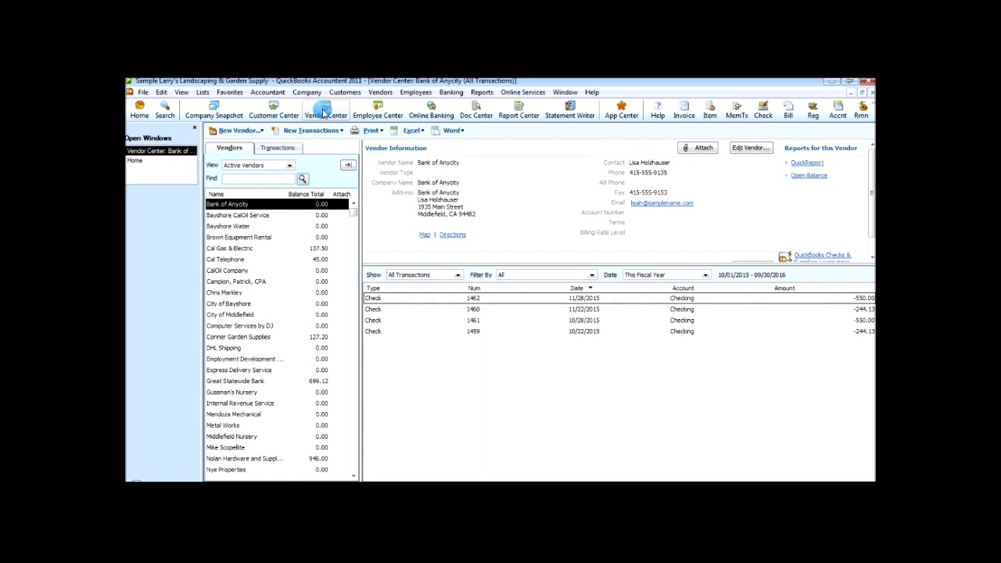
pyautogui.click(380, 92)
pyautogui.click(395, 123)
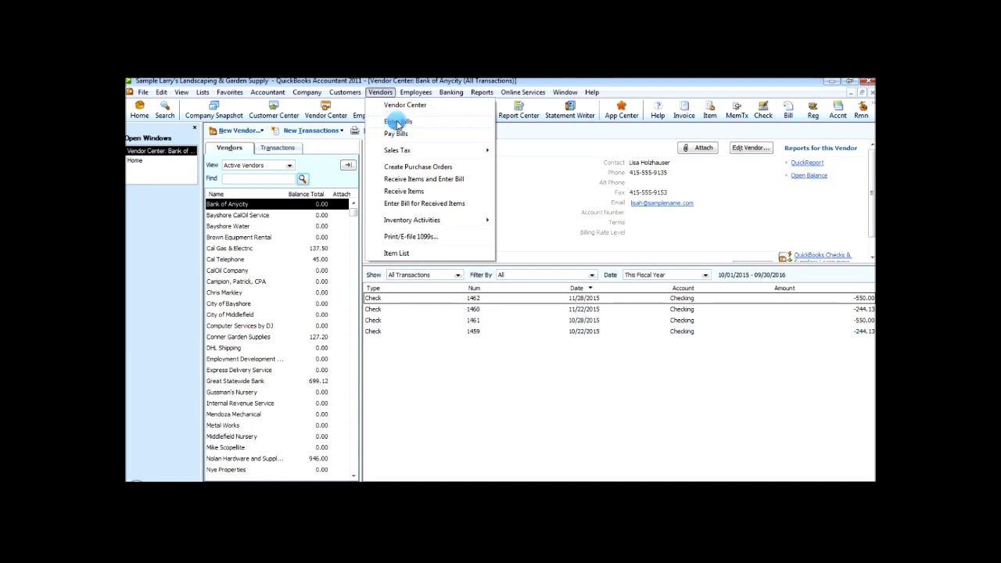
pyautogui.click(396, 123)
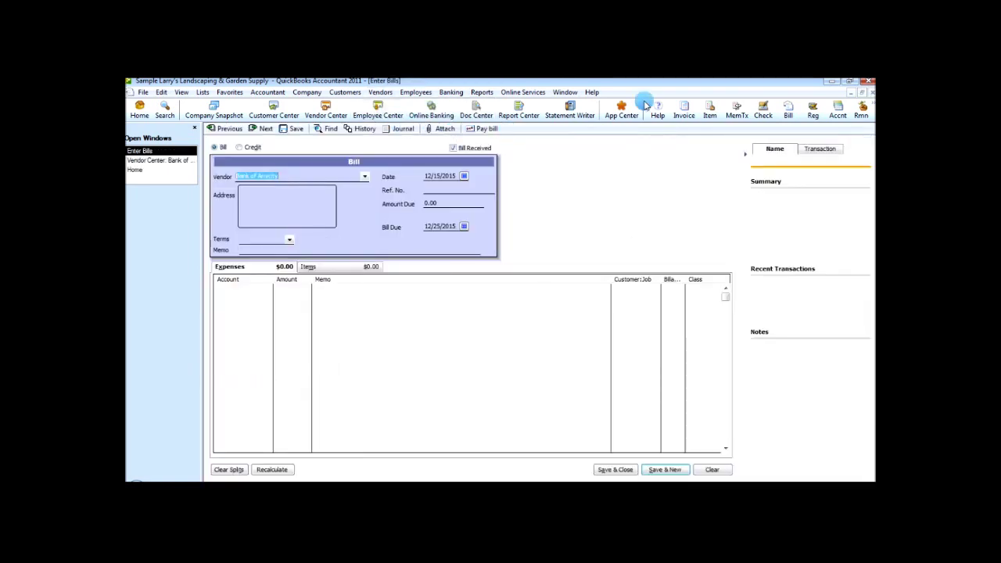
pyautogui.click(872, 93)
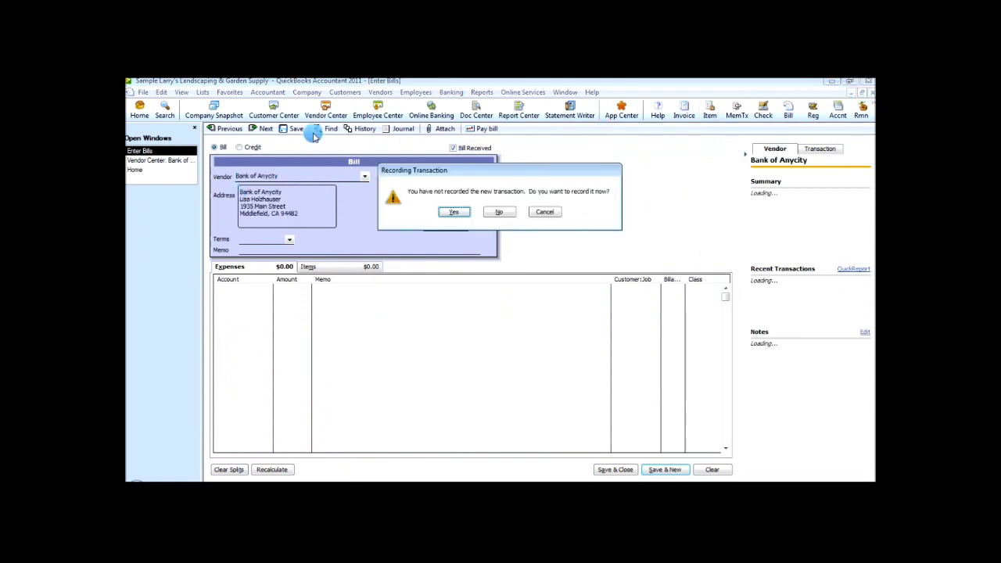
pyautogui.click(499, 212)
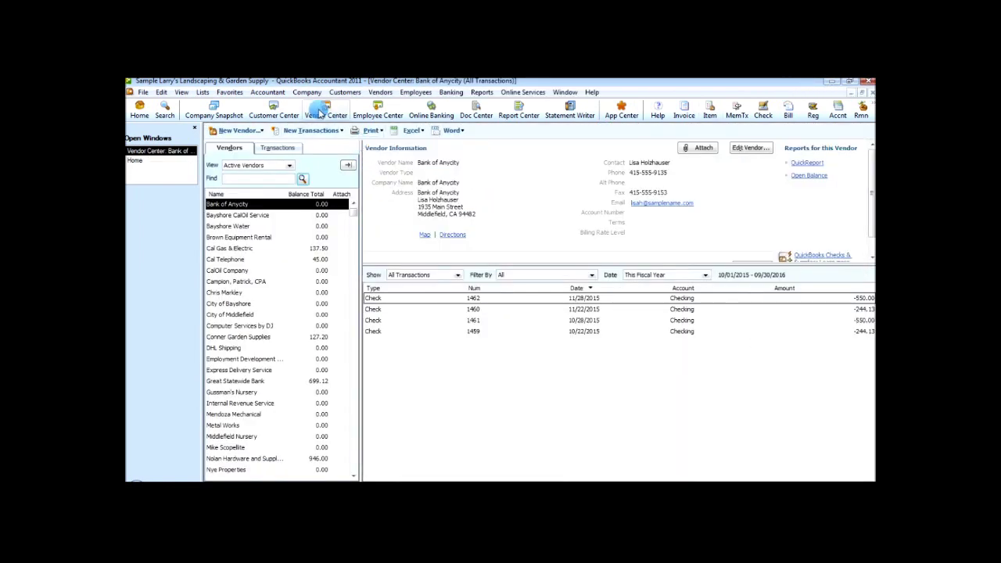
# Step: Start a new bill for the vendor Brown Equipment Rental from the vendor list, accepting the vendor's prefilled details
pyautogui.click(248, 215)
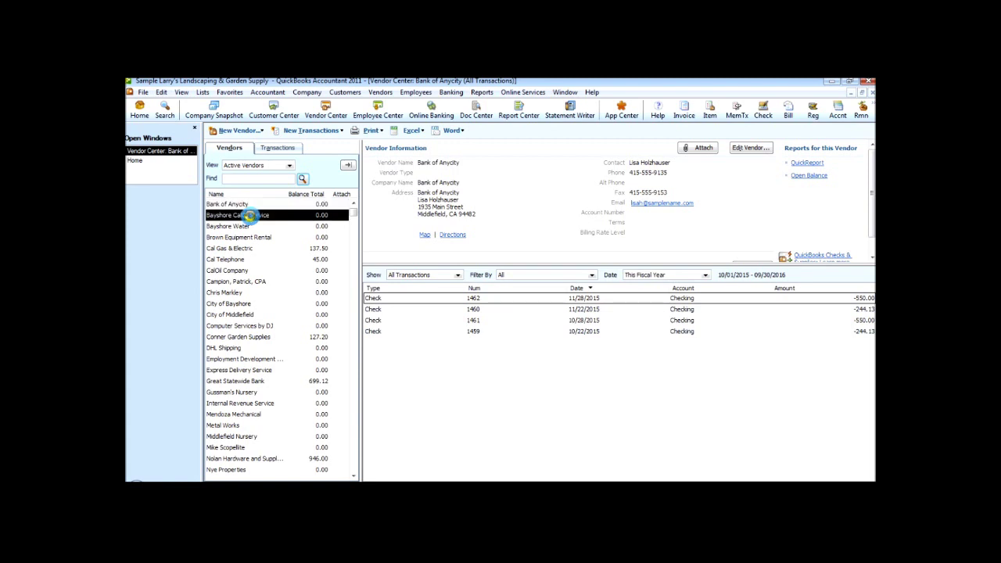
pyautogui.scroll(-2, 258, 233)
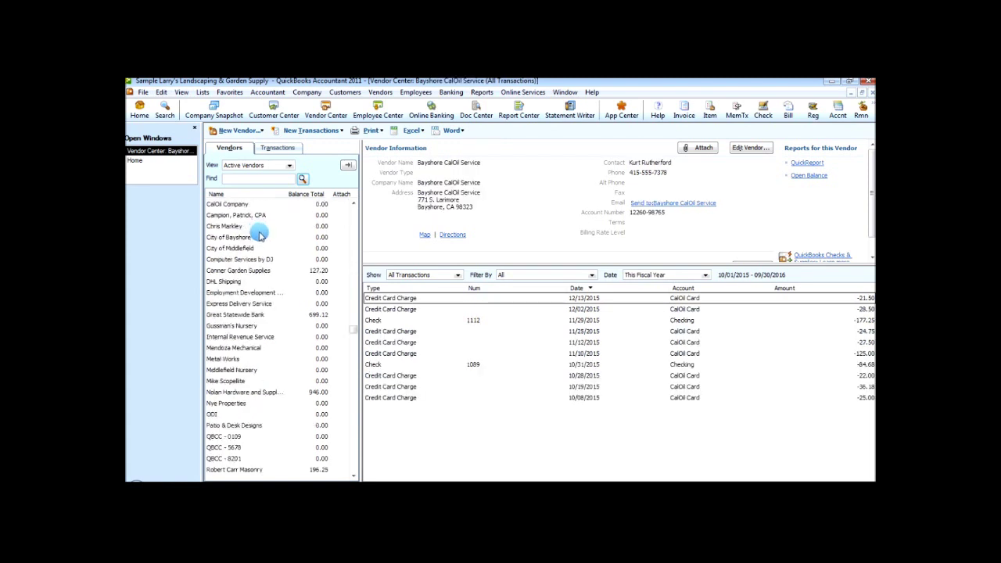
pyautogui.scroll(2, 260, 235)
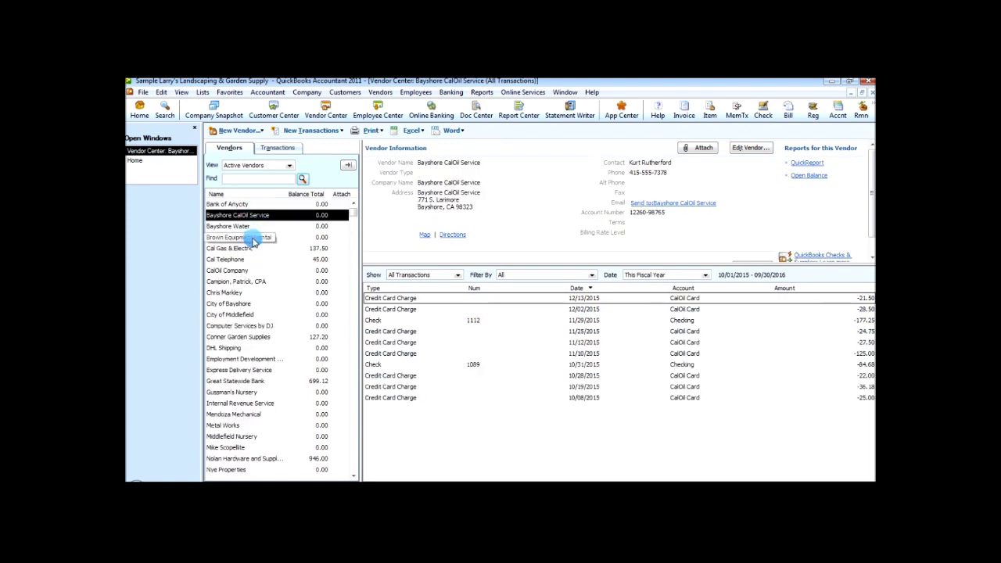
pyautogui.rightClick(250, 238)
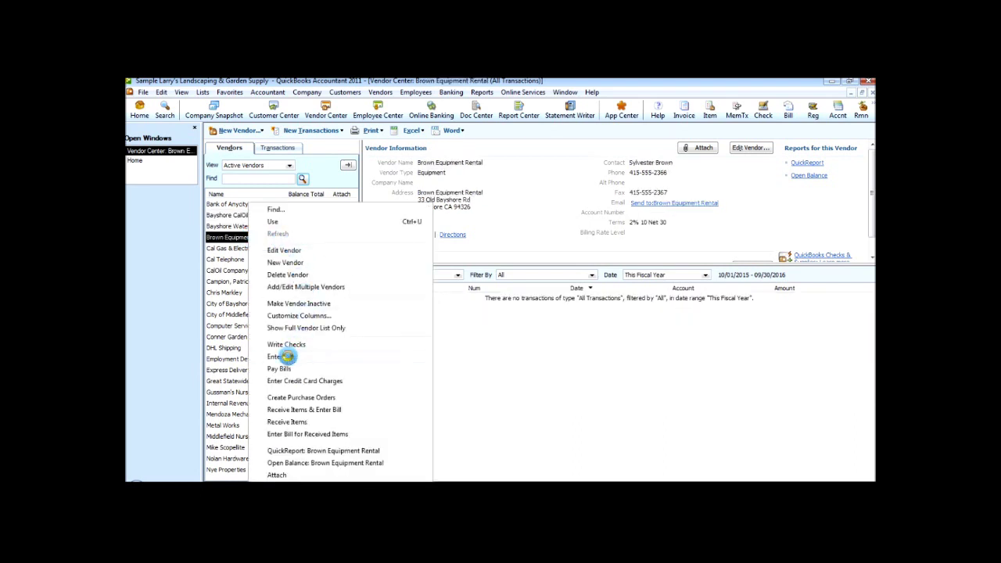
pyautogui.click(288, 358)
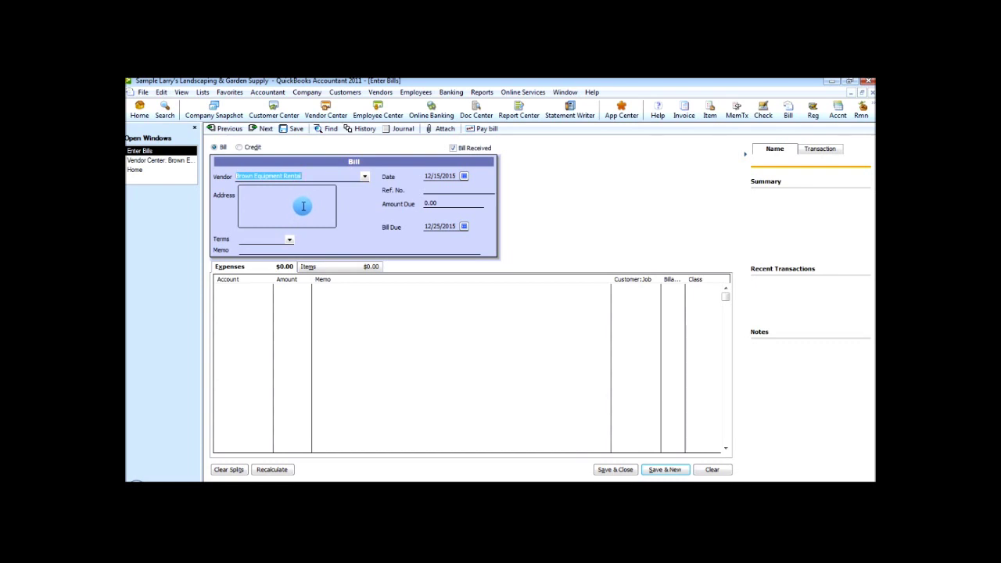
pyautogui.press('Tab')
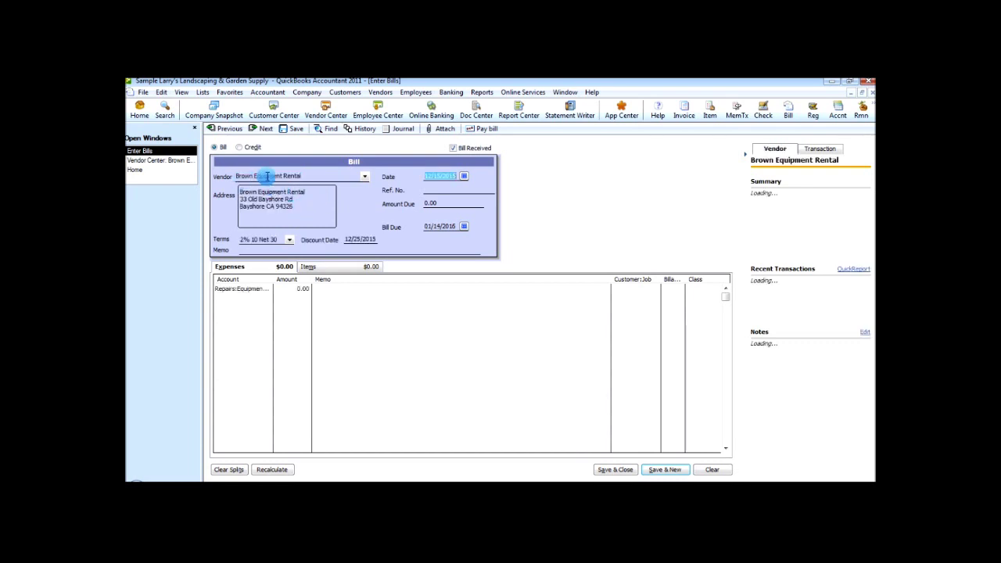
# Step: Set the bill's amount due to 1,500.00 and its memo to "Repairs on rental equipment"
pyautogui.click(444, 204)
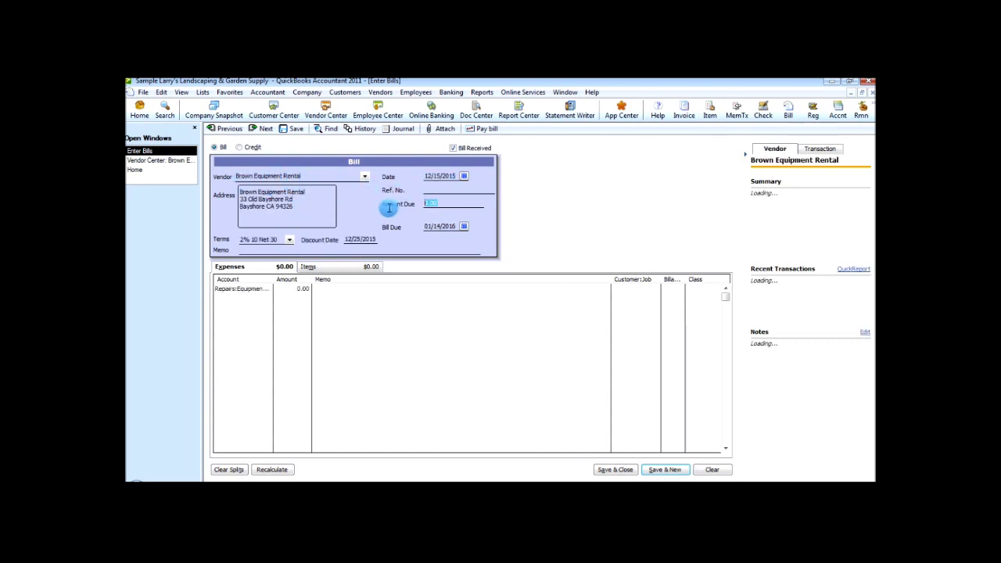
pyautogui.write('1,5')
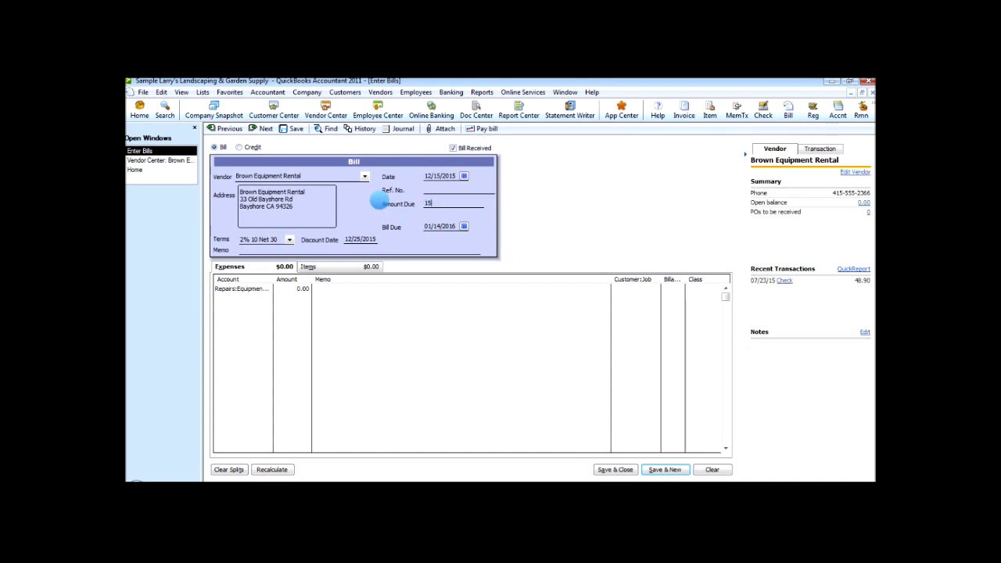
pyautogui.write('00')
pyautogui.press('Tab')
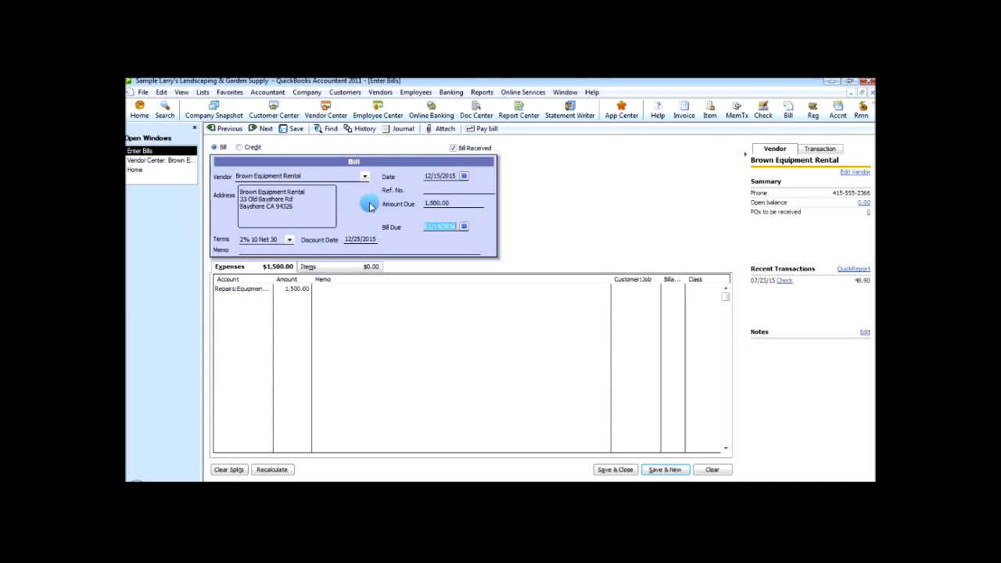
pyautogui.click(270, 250)
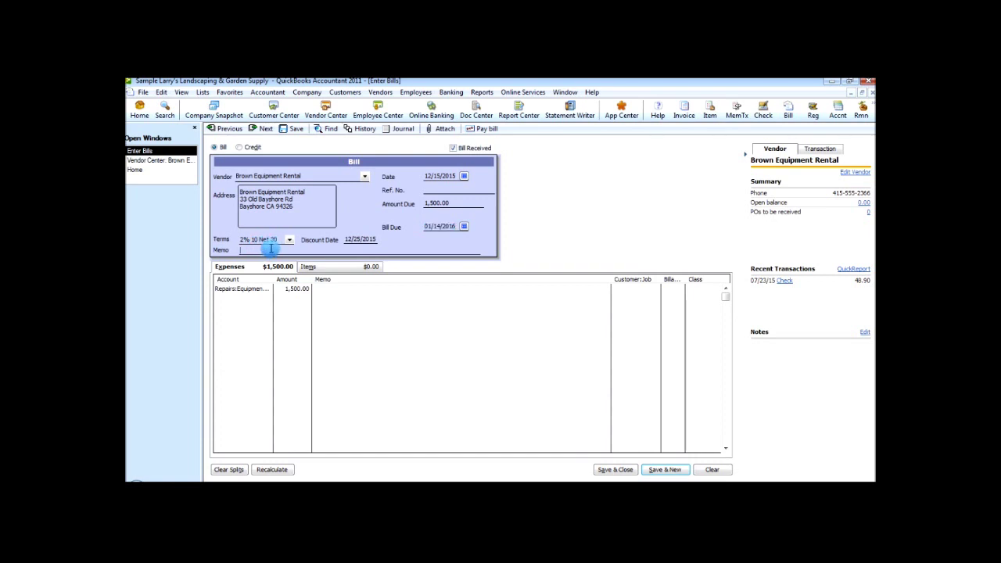
pyautogui.write('Repairs on Rental equipment')
pyautogui.press('Tab')
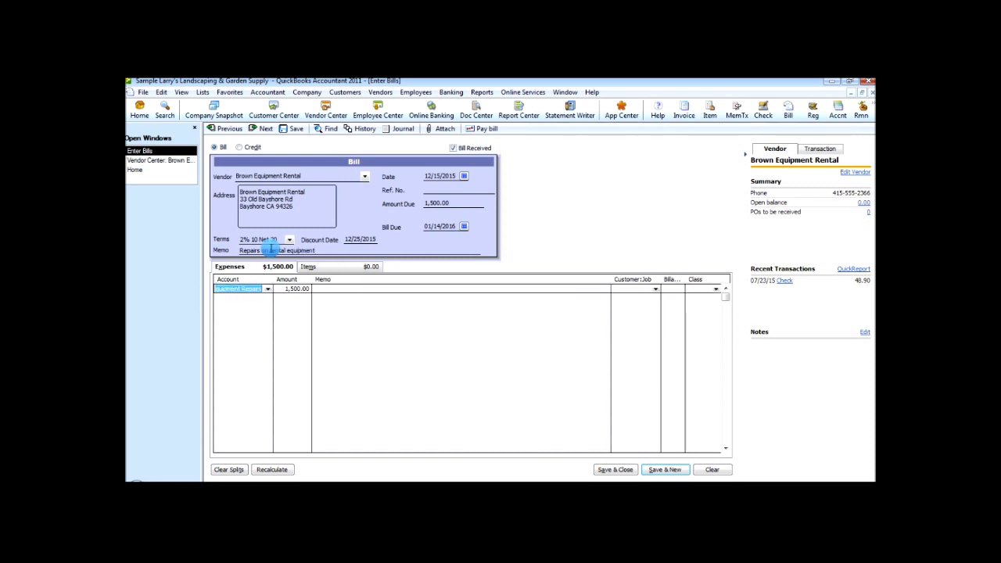
# Step: Assign the expense line to the Equipment Repairs account and copy the bill's memo into the line's memo
pyautogui.click(268, 289)
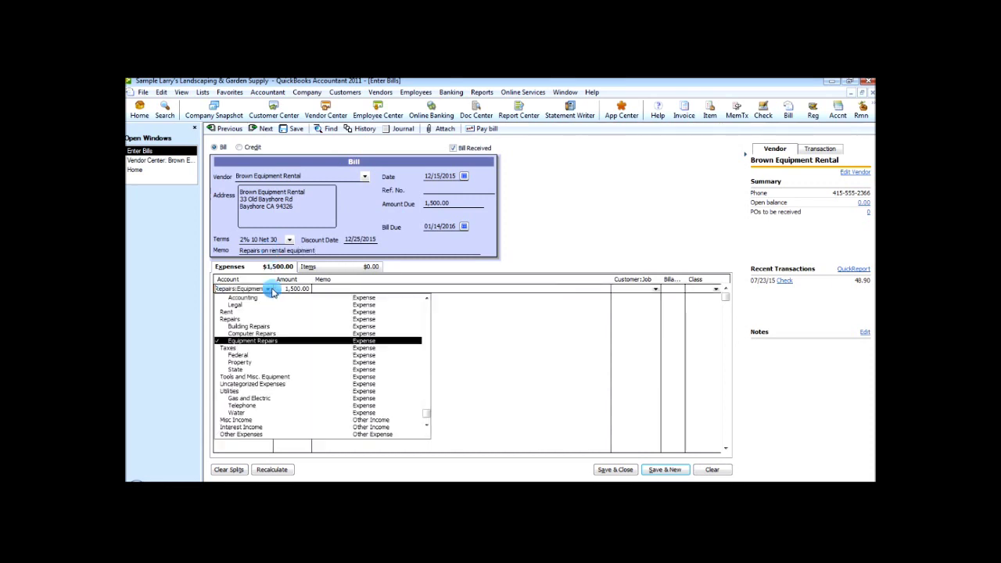
pyautogui.click(245, 340)
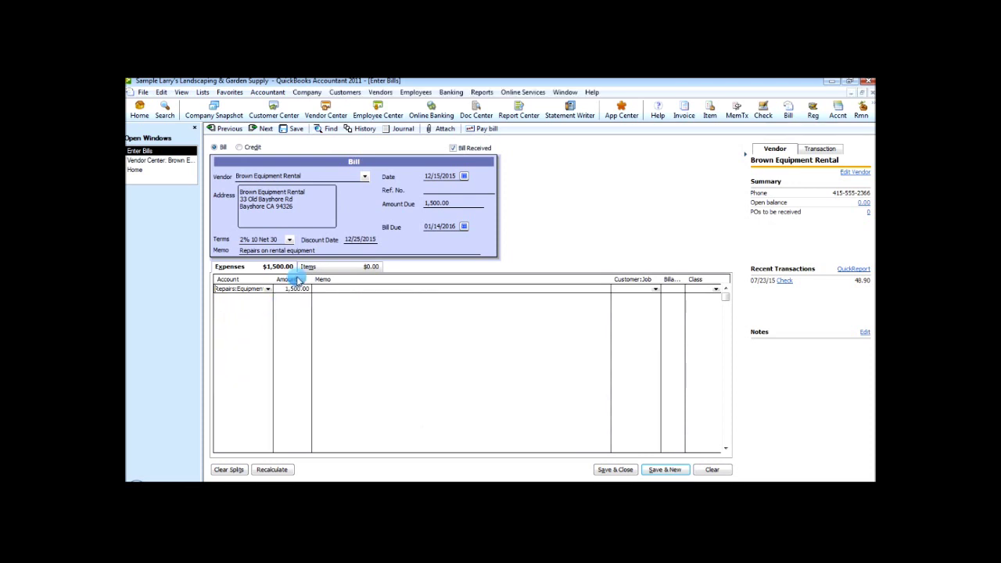
pyautogui.moveTo(319, 251); pyautogui.dragTo(200, 251)
pyautogui.hotkey('ctrl', 'c')
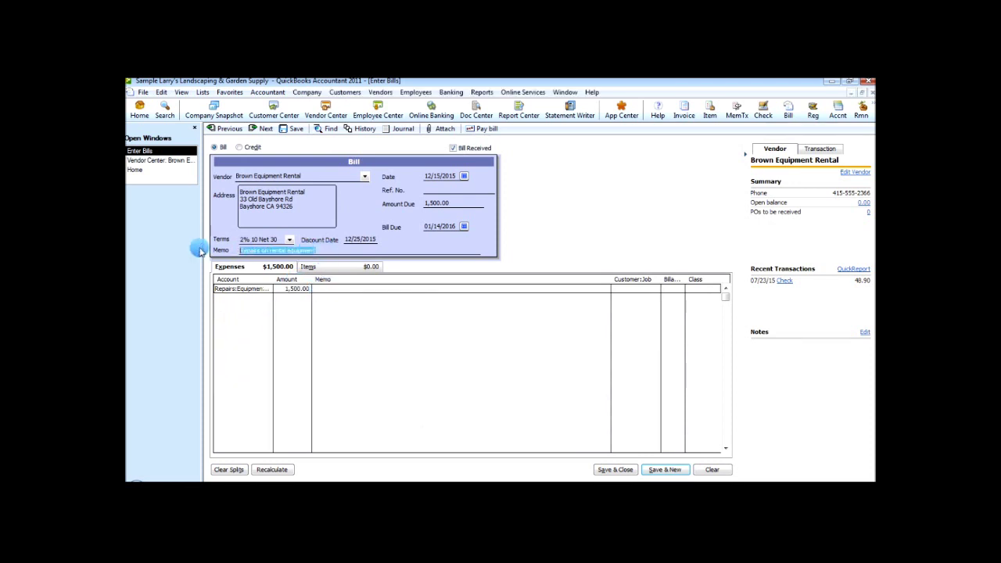
pyautogui.click(329, 289)
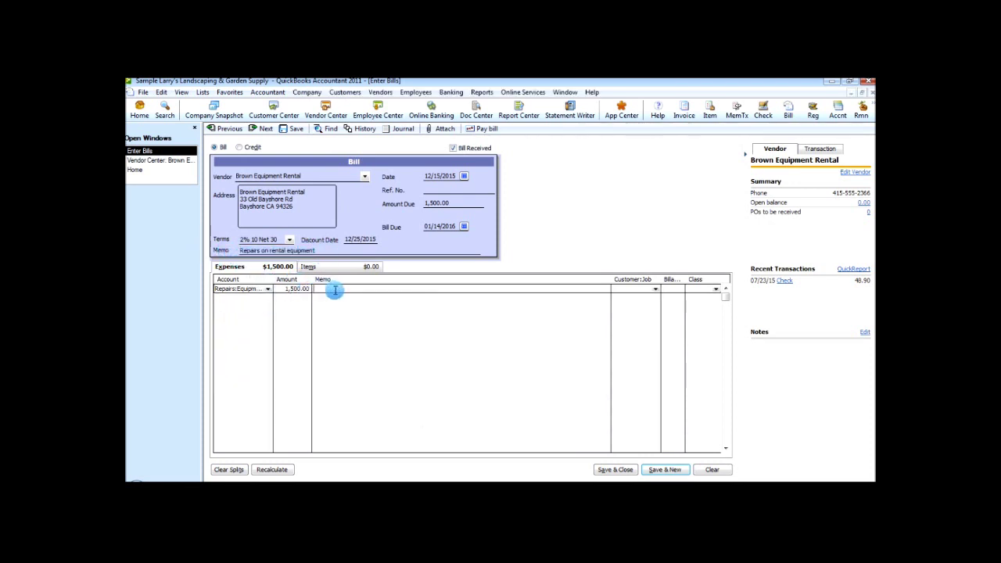
pyautogui.hotkey('ctrl', 'v')
# Step: Assign the Maintenance class to the expense line, then save and close the bill
pyautogui.click(716, 289)
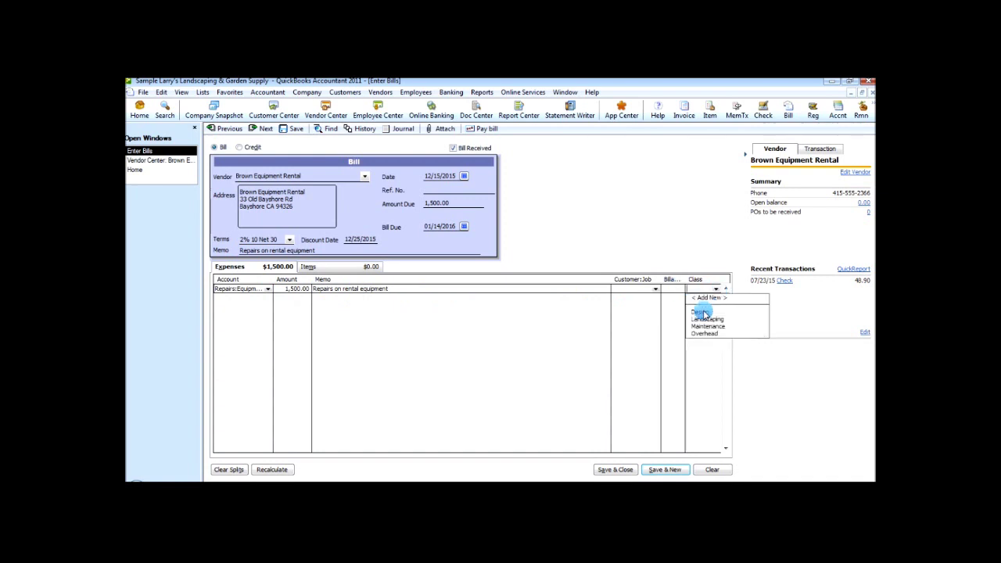
pyautogui.click(704, 326)
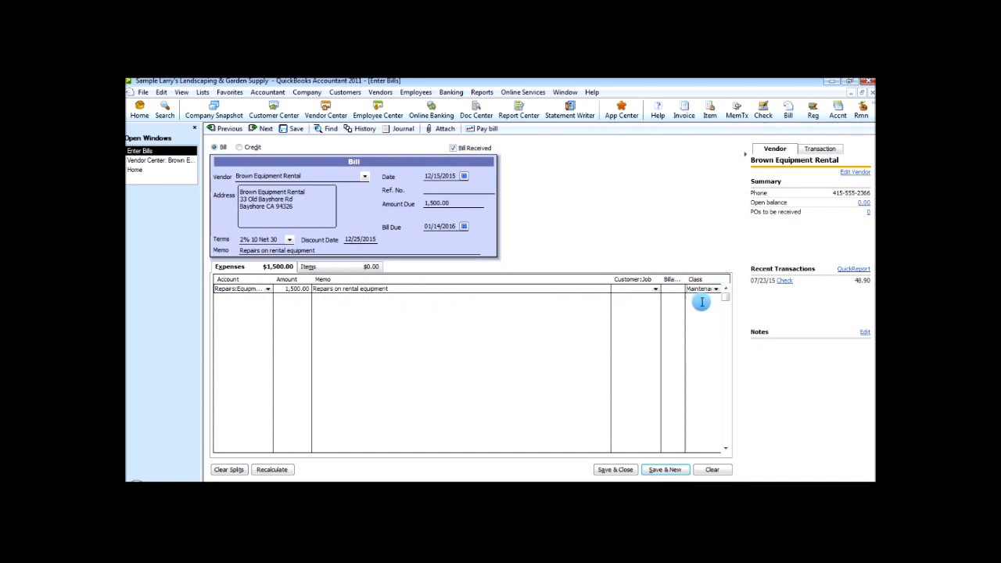
pyautogui.click(617, 470)
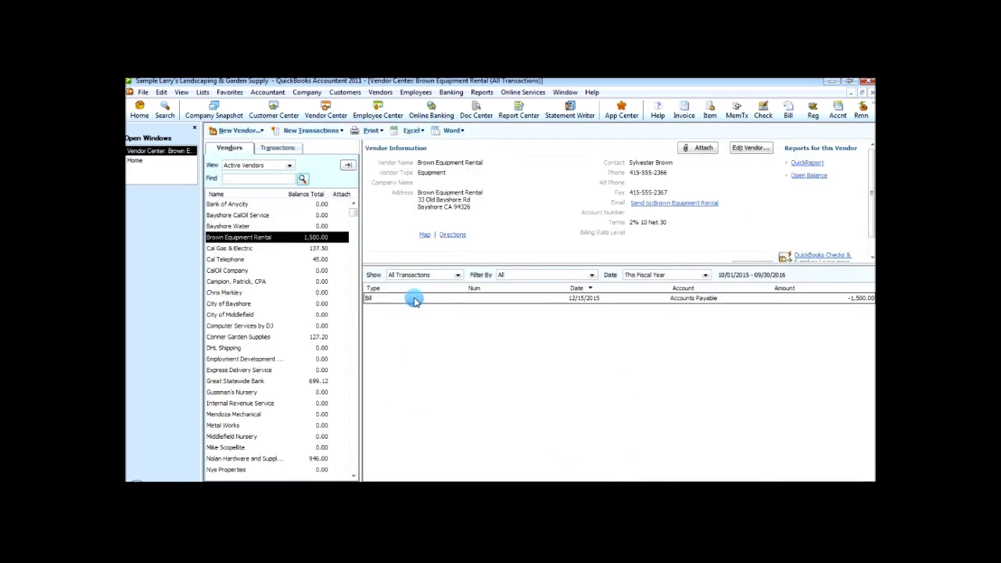
# Step: Check the recorded Brown Equipment Rental bill and review the other vendors with open balances, from Cal Gas & Electric to Nolan Hardware
pyautogui.click(373, 301)
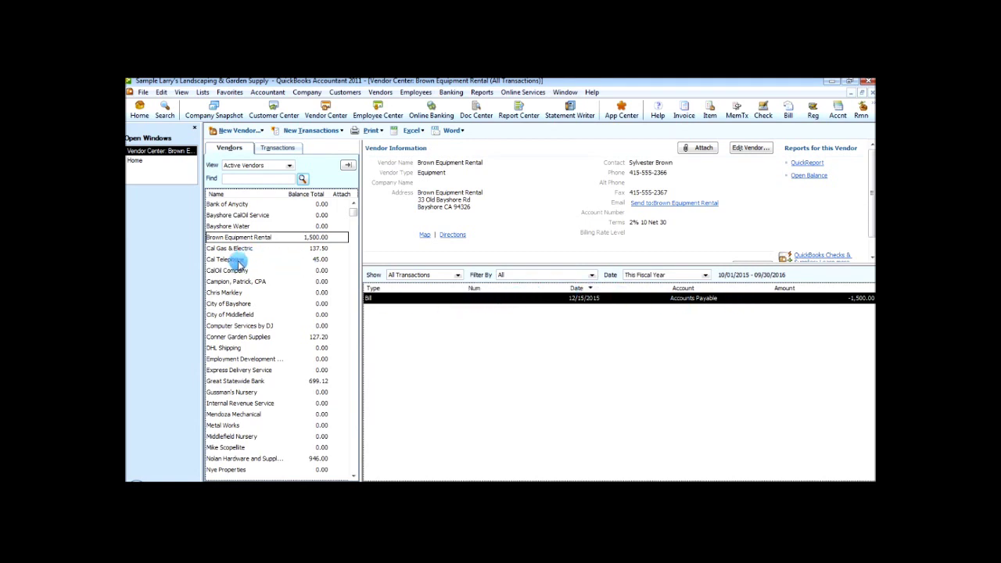
pyautogui.click(319, 250)
pyautogui.click(319, 261)
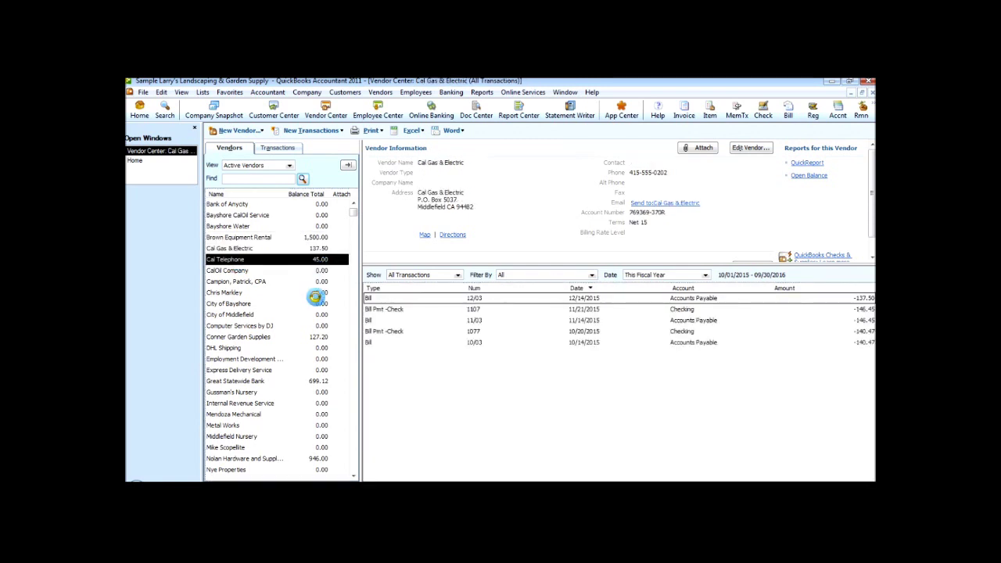
pyautogui.click(314, 336)
pyautogui.click(316, 381)
pyautogui.click(322, 458)
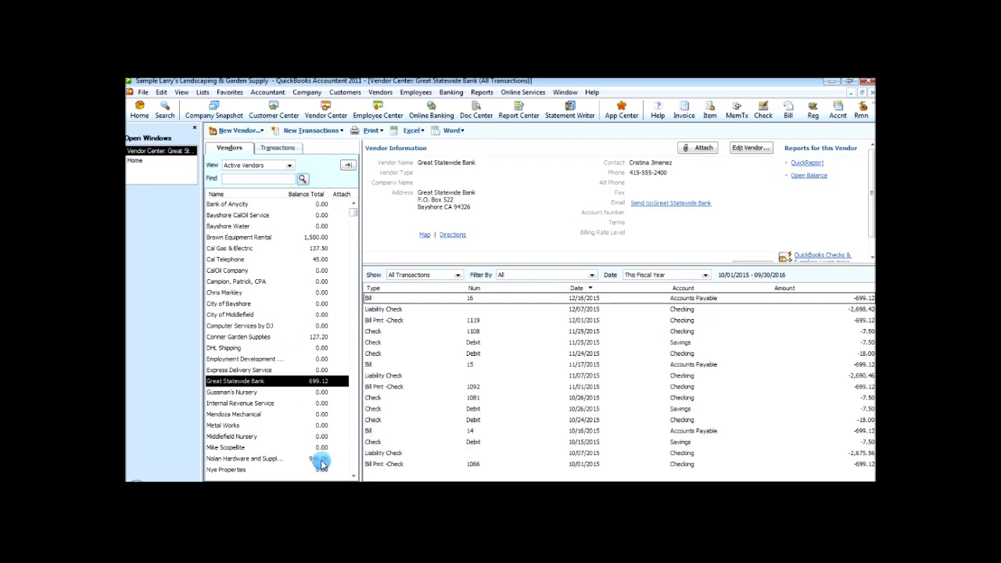
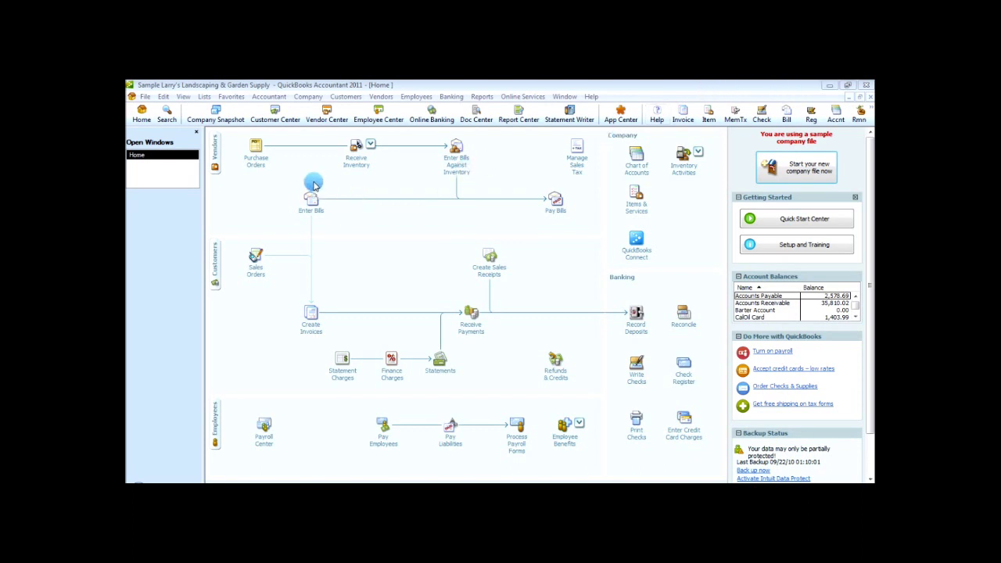
# Step: Open the Vendor Center from the home page
pyautogui.click(322, 119)
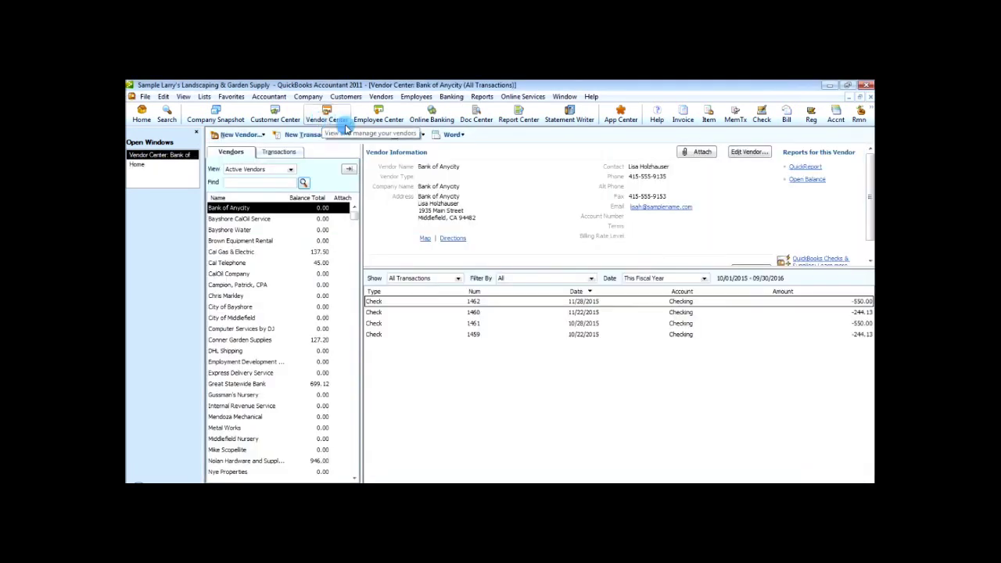
pyautogui.click(382, 96)
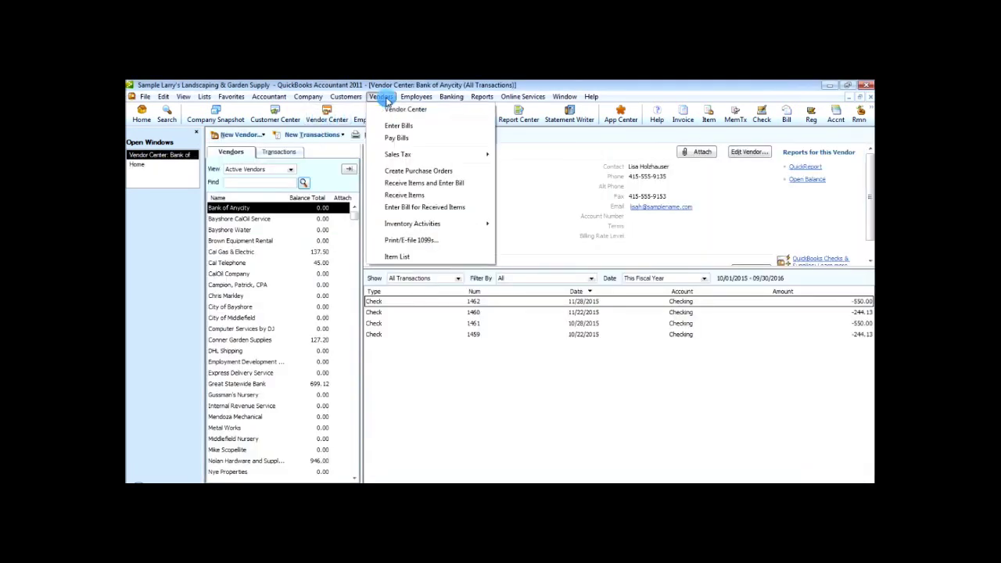
pyautogui.click(394, 128)
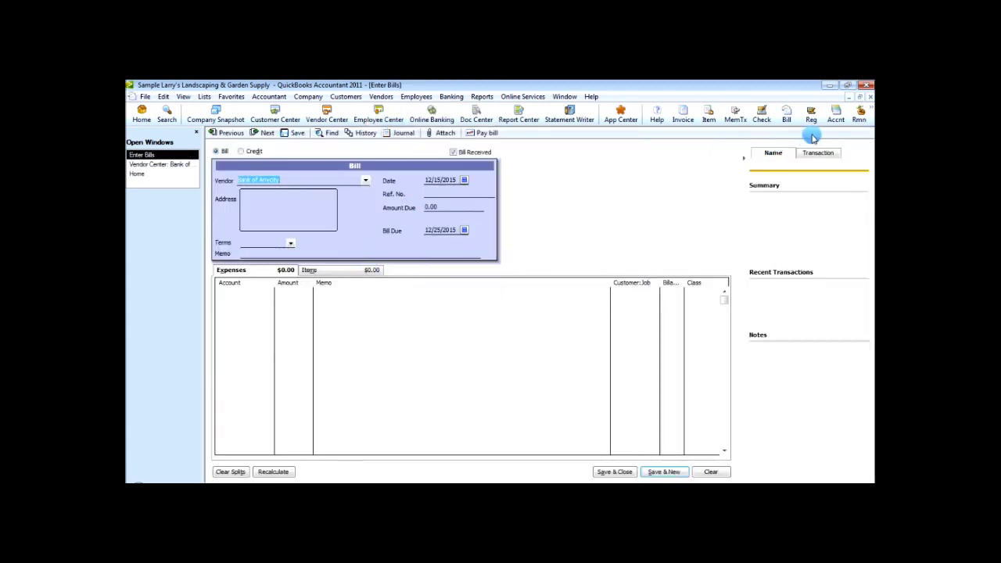
pyautogui.click(870, 96)
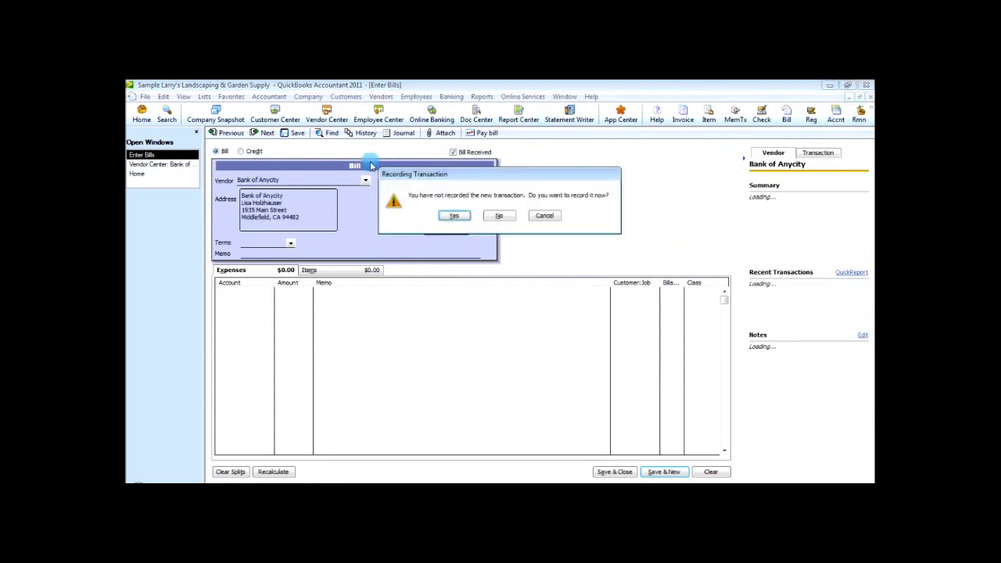
pyautogui.click(499, 215)
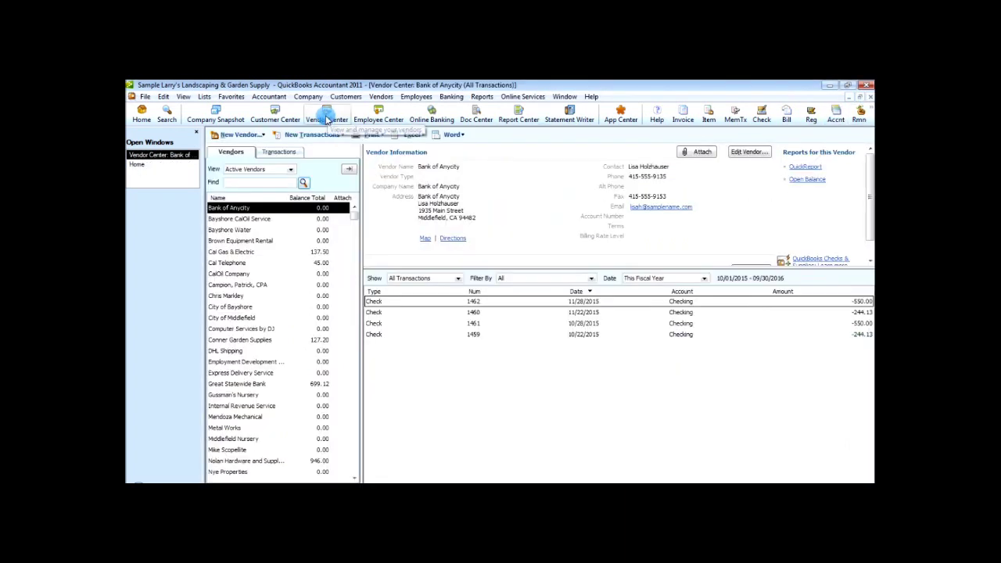
# Step: Select Brown Equipment Rental in the vendor list and start a new bill for it
pyautogui.click(263, 242)
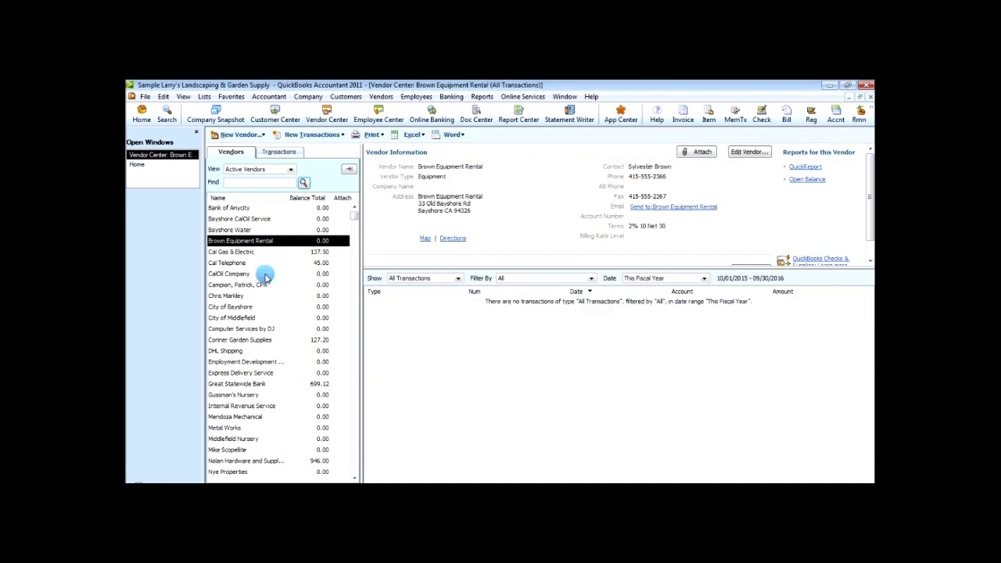
pyautogui.rightClick(262, 245)
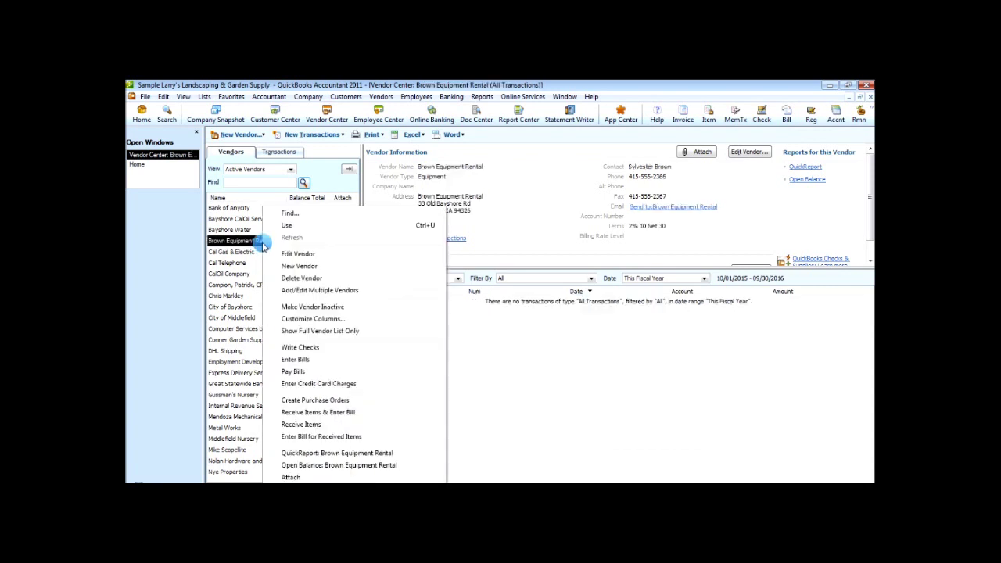
pyautogui.click(302, 361)
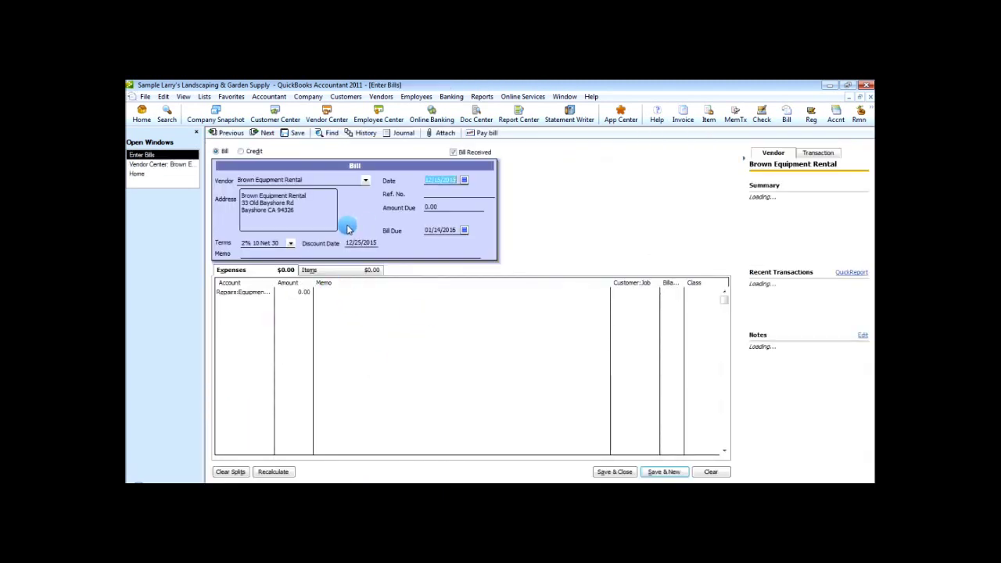
# Step: Set the bill's amount due to 1,500.00 and enter the memo "Equipment rental repair"
pyautogui.press('Tab')
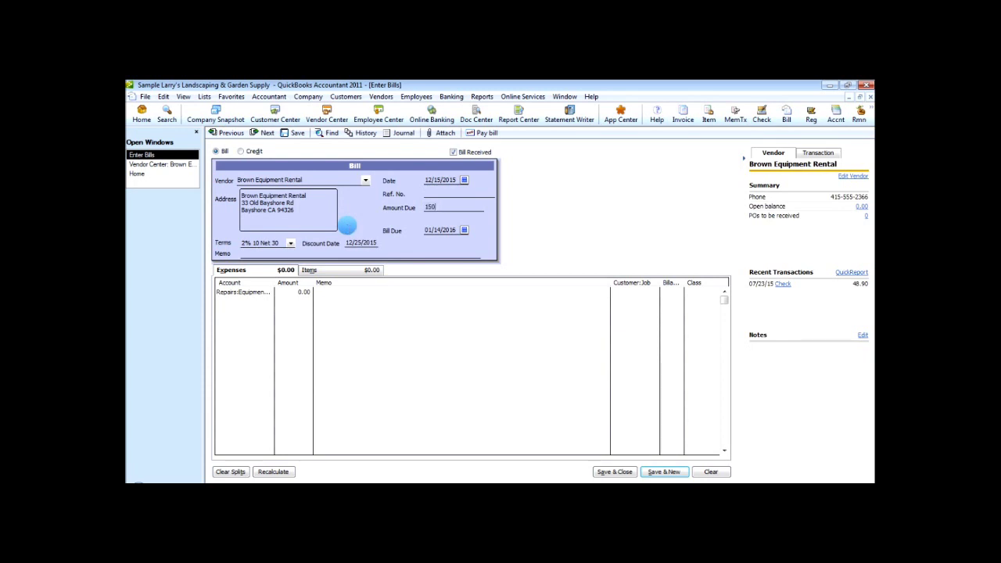
pyautogui.press('Tab')
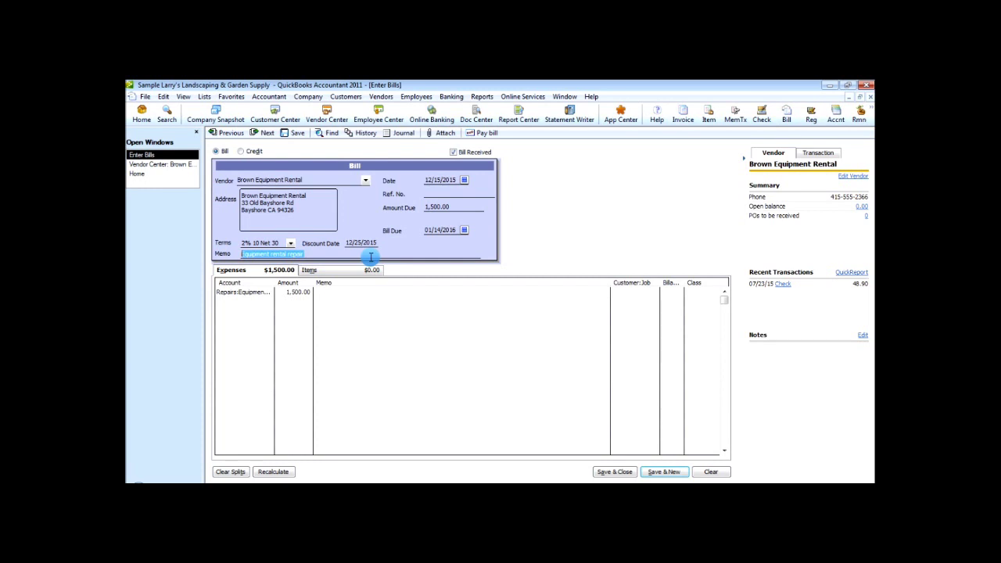
pyautogui.press('Tab')
pyautogui.press('Tab')
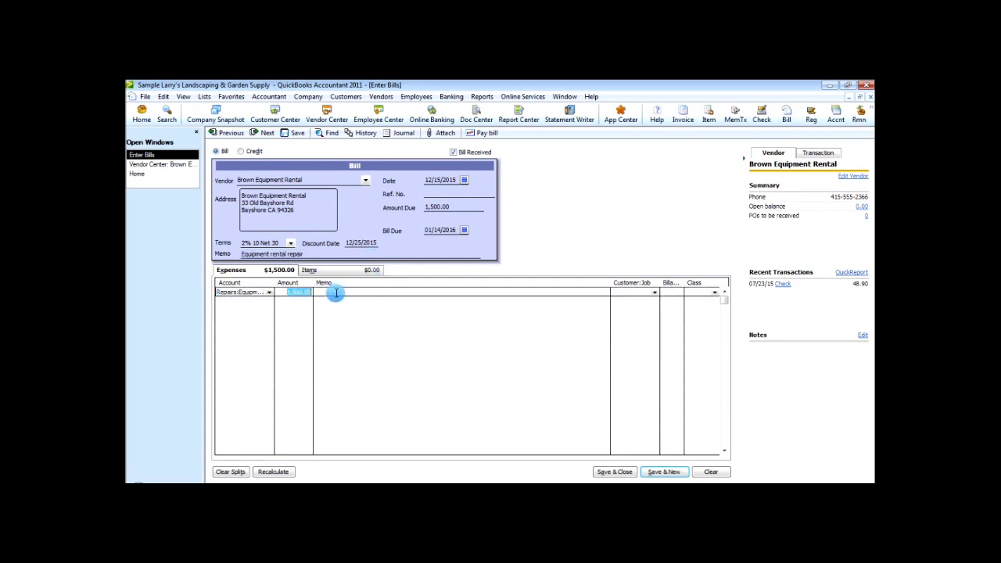
# Step: Enter the memo "Equipment rental repair" on the expense line, then save and close the bill
pyautogui.click(335, 293)
pyautogui.write('Equipment rental repair')
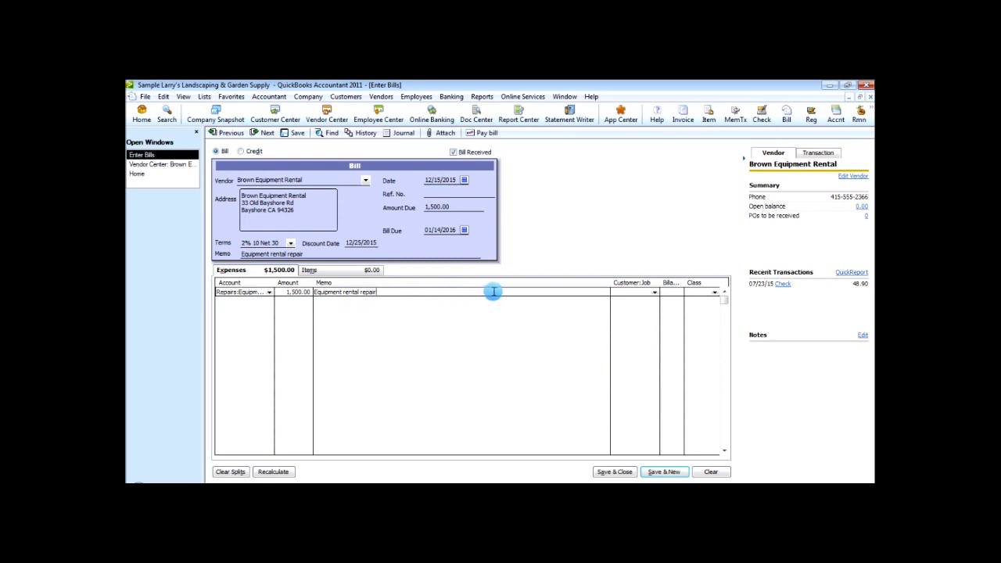
pyautogui.click(622, 473)
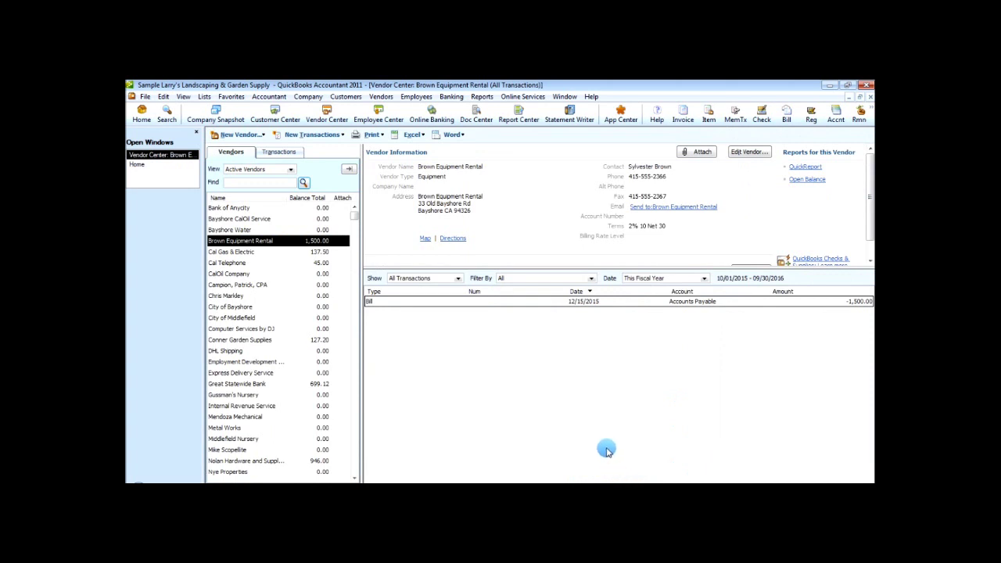
pyautogui.click(396, 302)
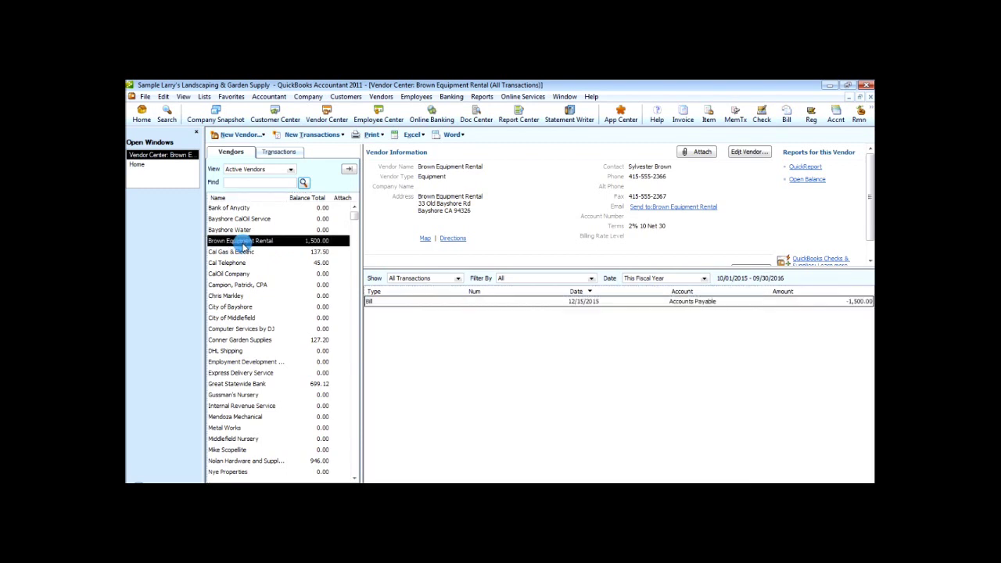
# Step: Open the Brown Equipment Rental vendor record and review its check name, type, terms and account prefill settings
pyautogui.rightClick(246, 243)
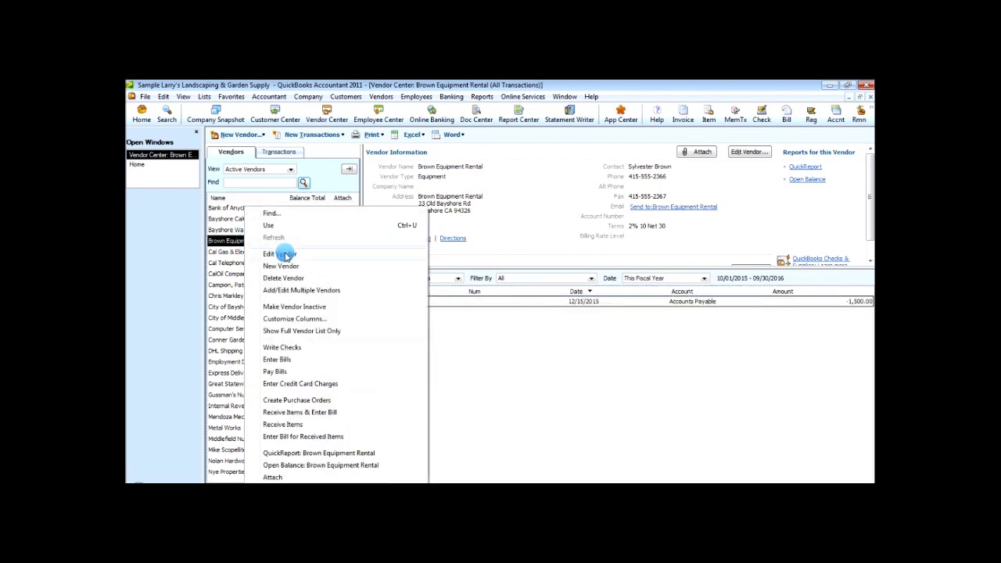
pyautogui.click(281, 254)
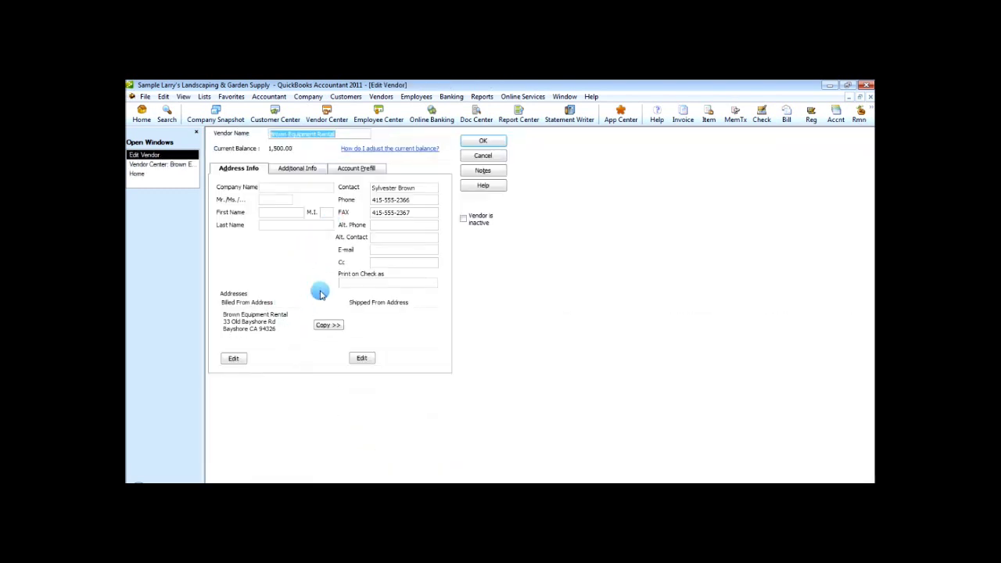
pyautogui.click(399, 283)
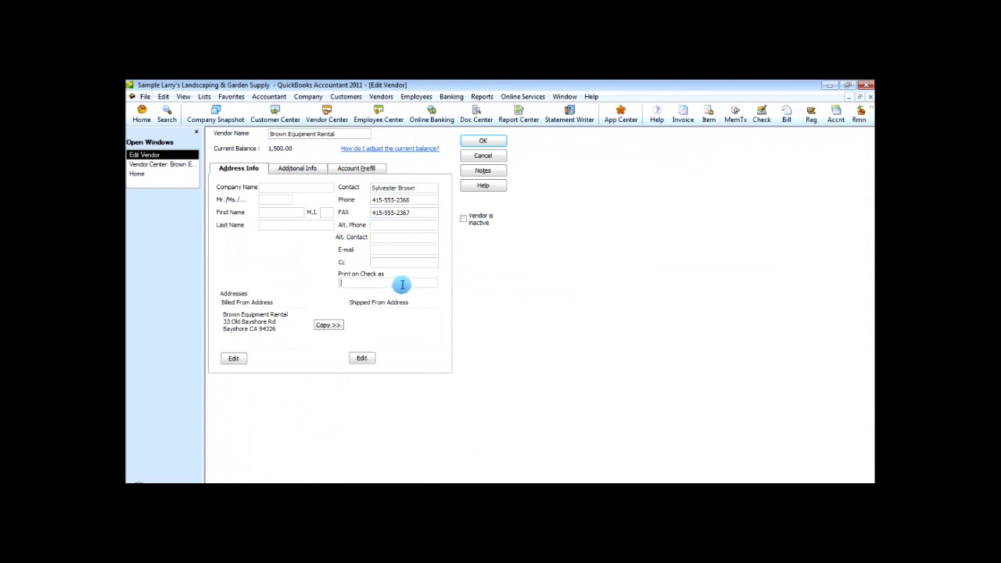
pyautogui.click(301, 170)
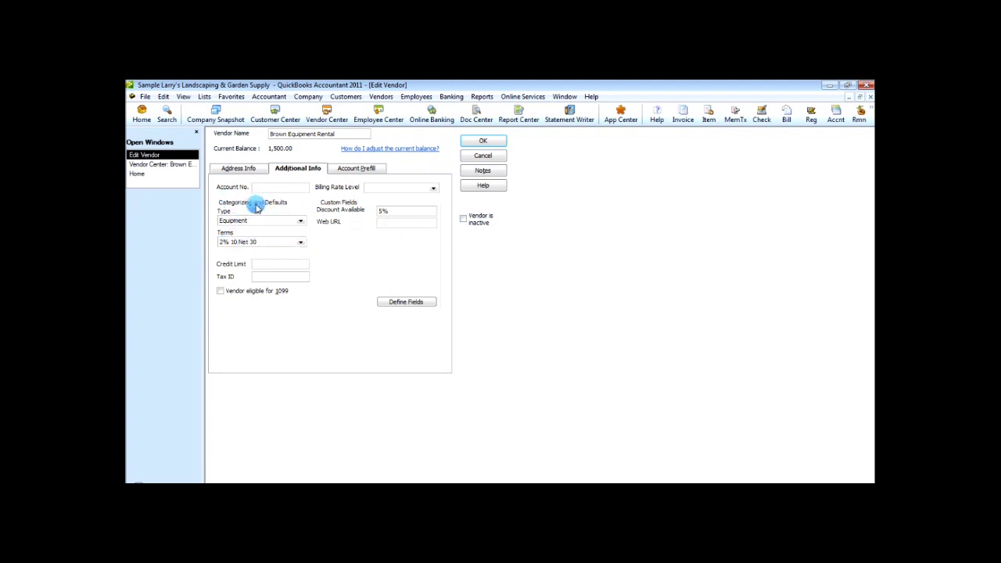
pyautogui.click(301, 222)
pyautogui.click(292, 224)
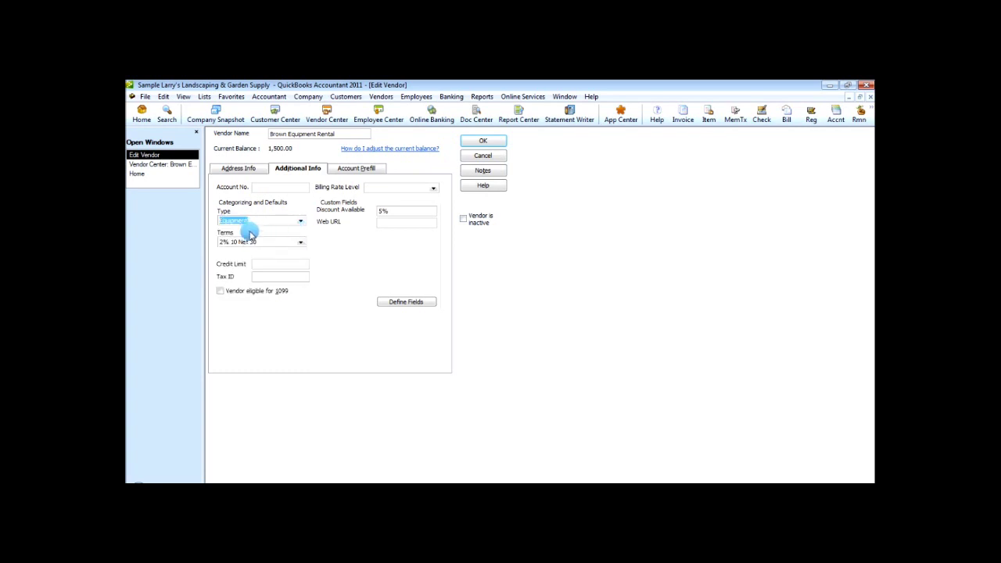
pyautogui.click(356, 169)
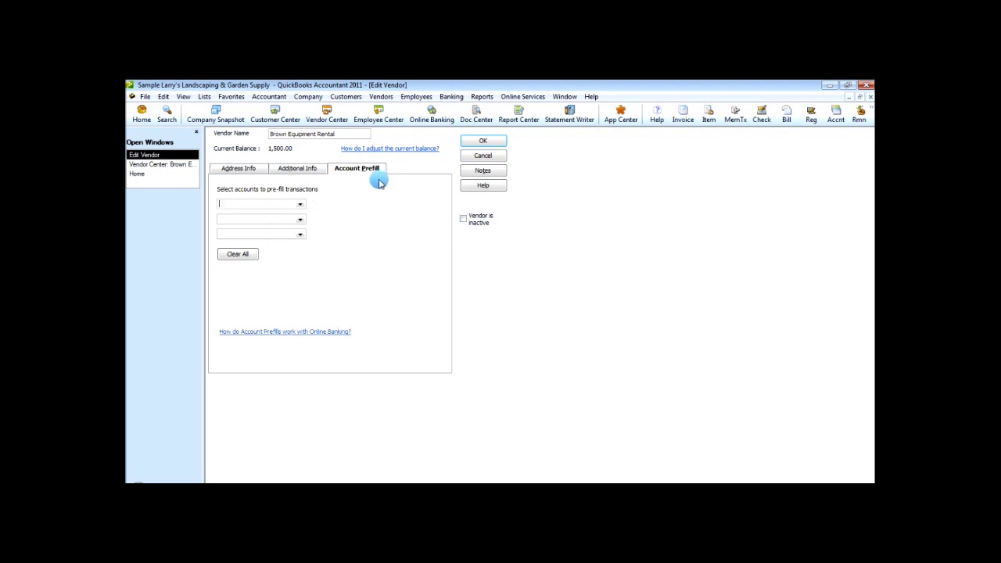
pyautogui.click(484, 141)
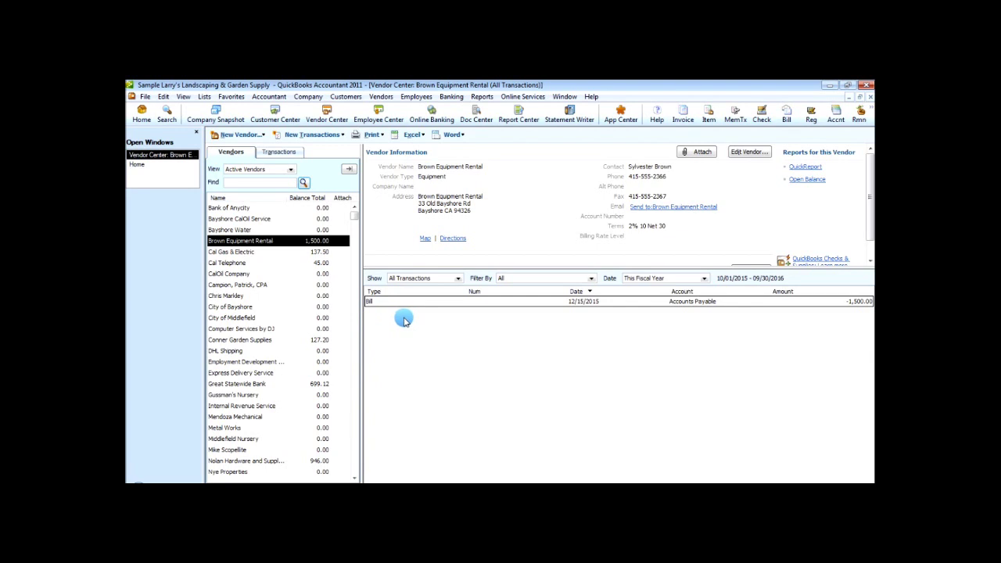
# Step: Review the vendors with open balances: Cal Gas & Electric, Cal Telephone, Conner Garden Supplies, Great Statewide Bank and Nolan Hardware and Supplies
pyautogui.click(320, 251)
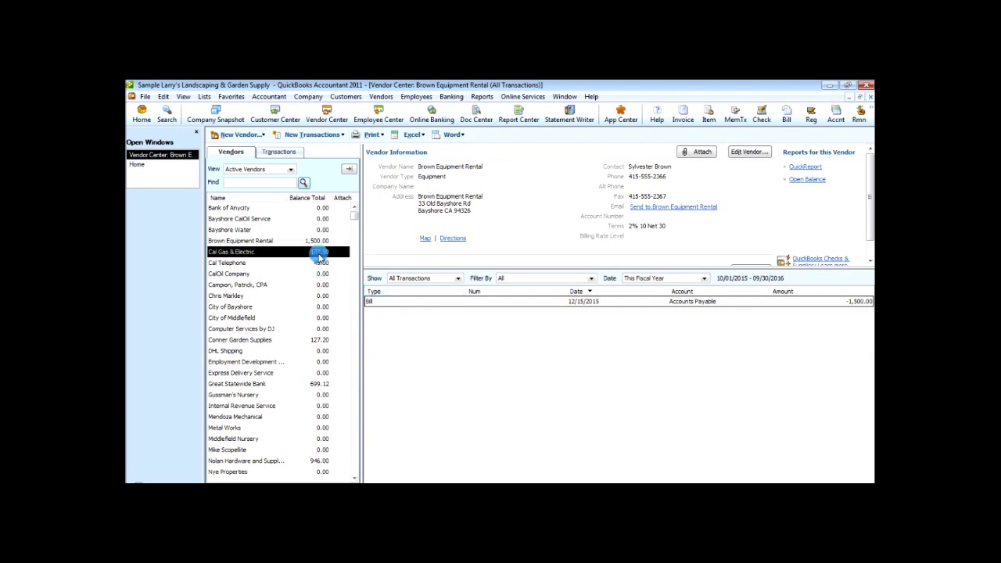
pyautogui.click(318, 262)
pyautogui.click(315, 340)
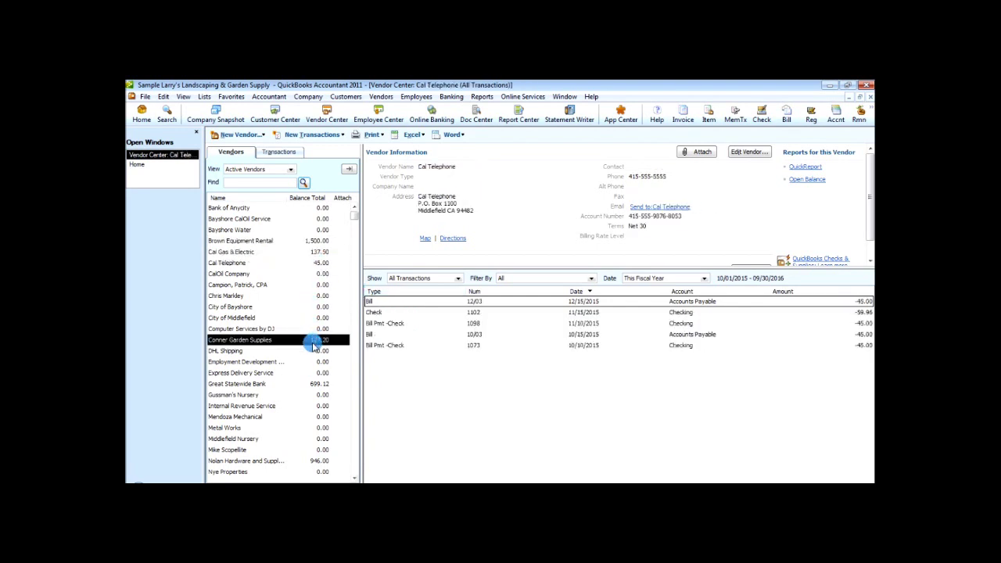
pyautogui.click(320, 383)
pyautogui.click(319, 461)
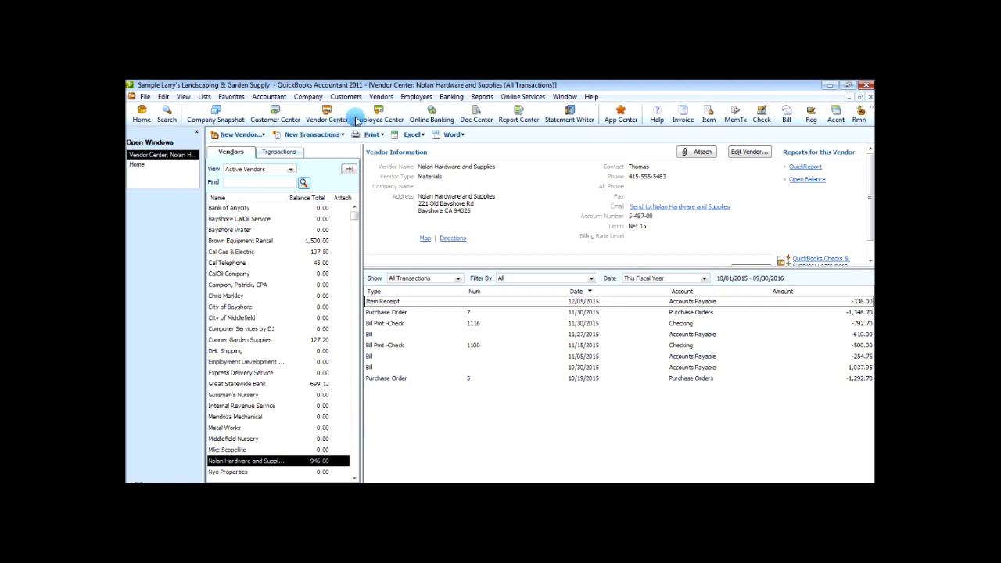
# Step: Run the Unpaid Bills Detail report for vendors and payables
pyautogui.click(482, 97)
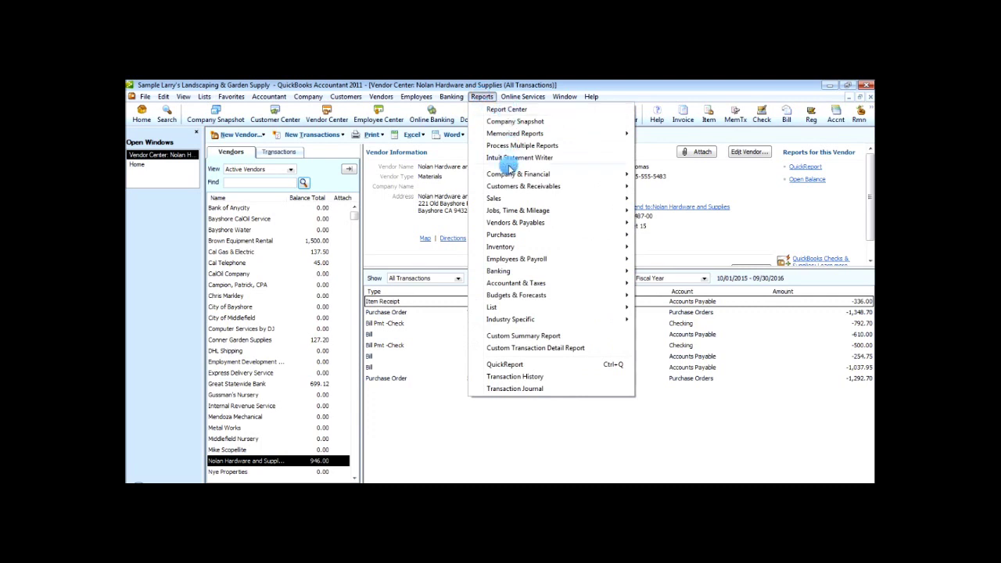
pyautogui.moveTo(535, 225)
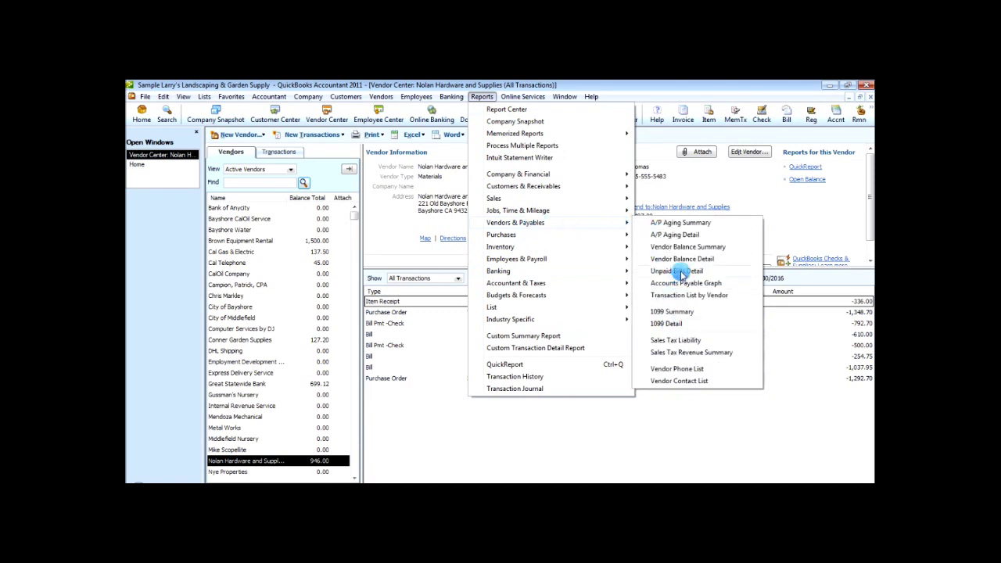
pyautogui.click(683, 271)
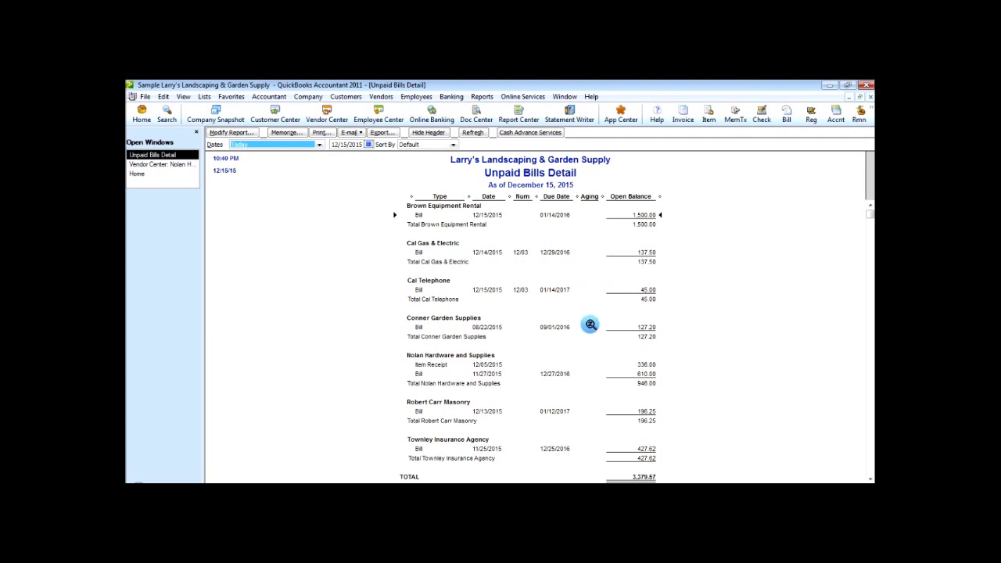
# Step: Add the Terms column to the Unpaid Bills Detail report and widen it to show the full terms
pyautogui.click(227, 137)
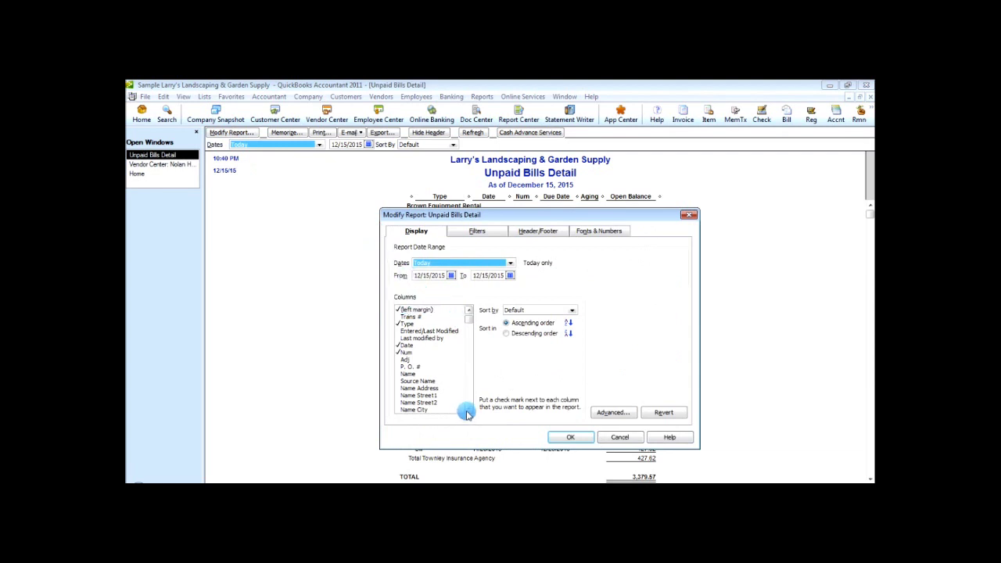
pyautogui.moveTo(469, 412); pyautogui.dragTo(469, 412)
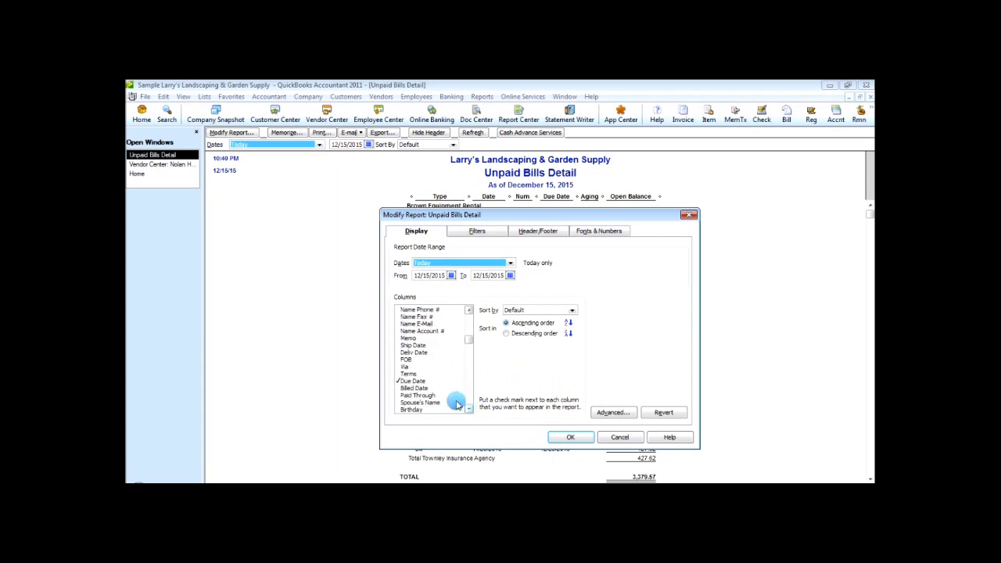
pyautogui.click(406, 374)
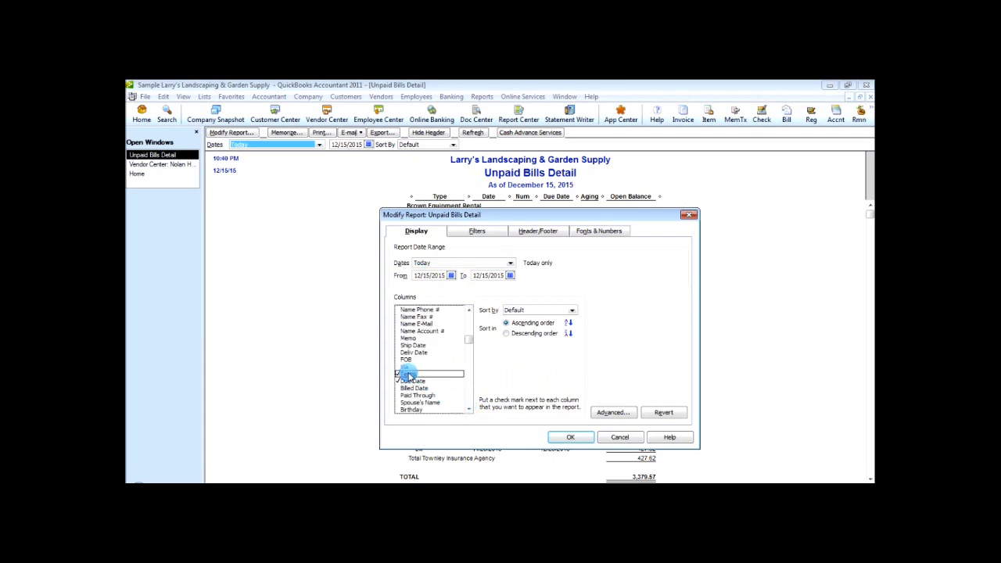
pyautogui.click(565, 438)
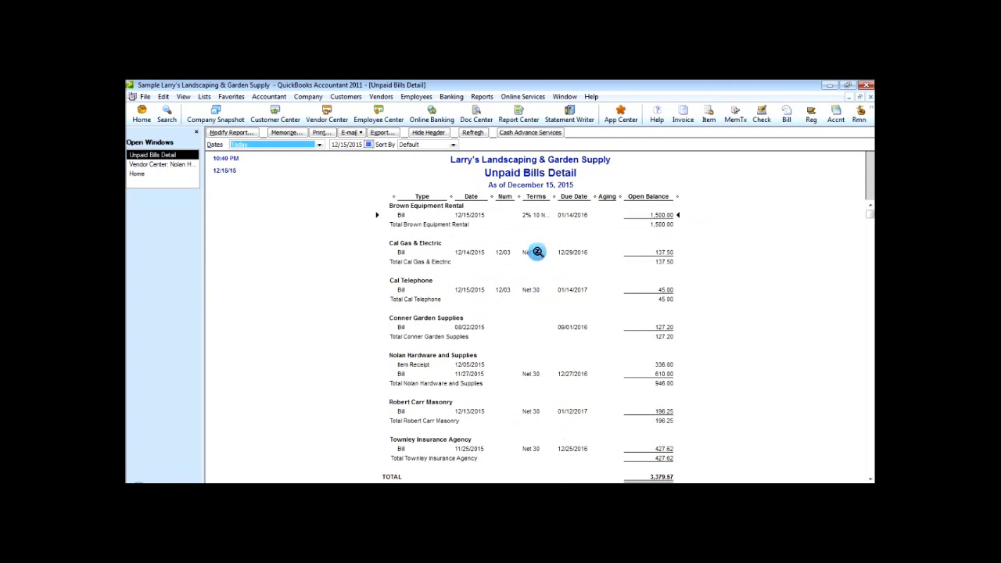
pyautogui.moveTo(569, 200); pyautogui.dragTo(566, 200)
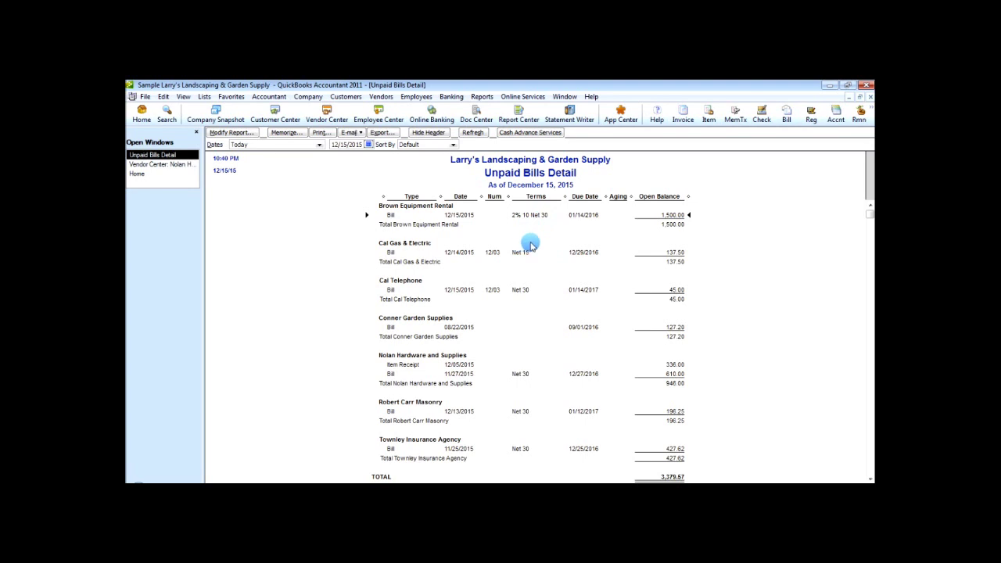
pyautogui.scroll(-1, 535, 250)
pyautogui.scroll(1, 550, 290)
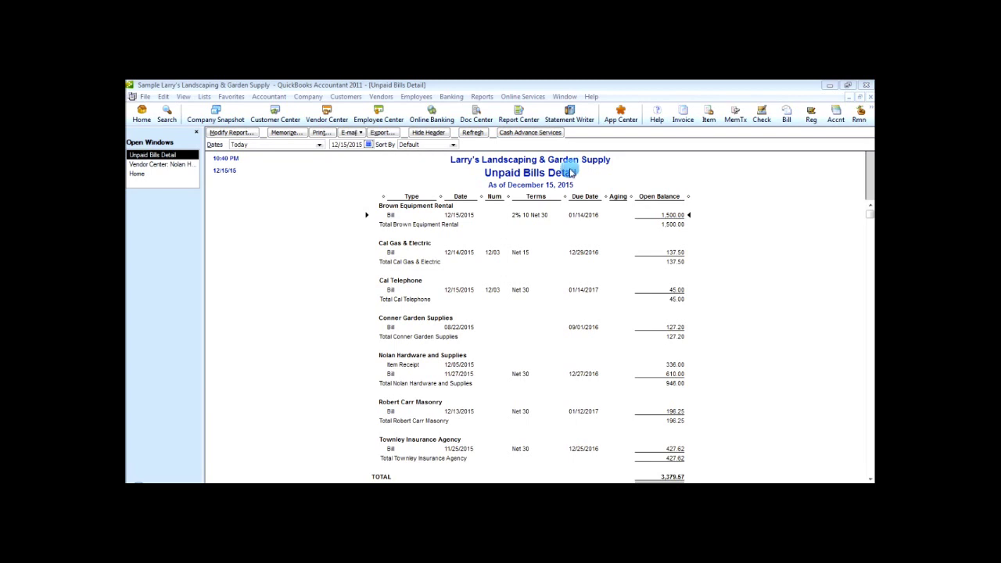
# Step: Open Pay Bills with all bills shown and select the Brown Equipment Rental bill for payment
pyautogui.click(359, 84)
pyautogui.click(381, 96)
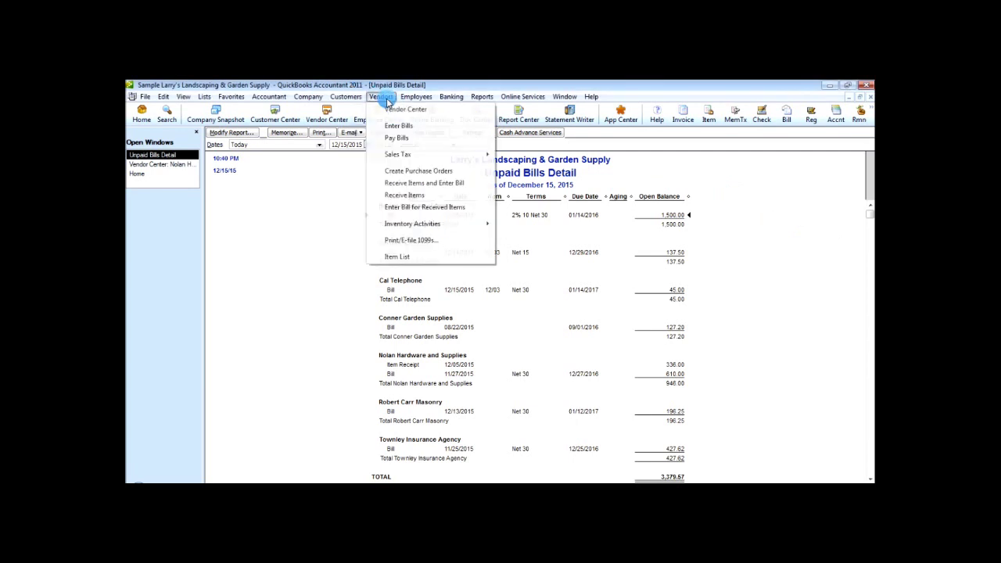
pyautogui.click(394, 139)
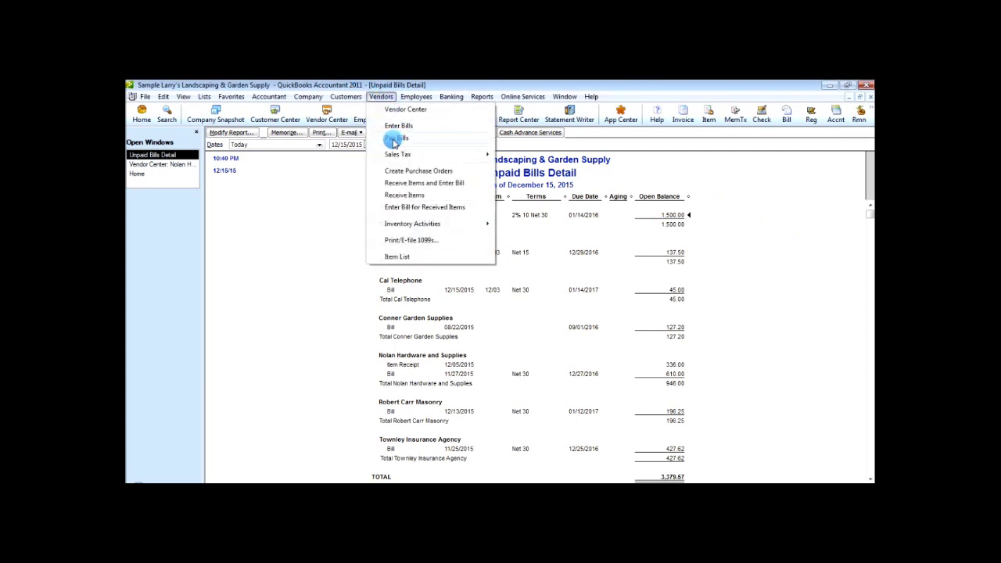
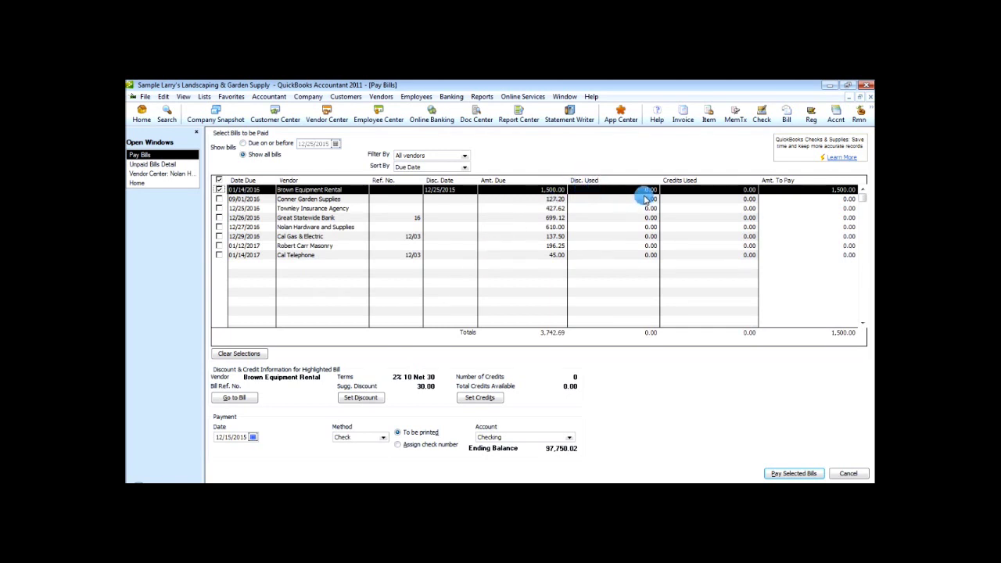
pyautogui.click(848, 192)
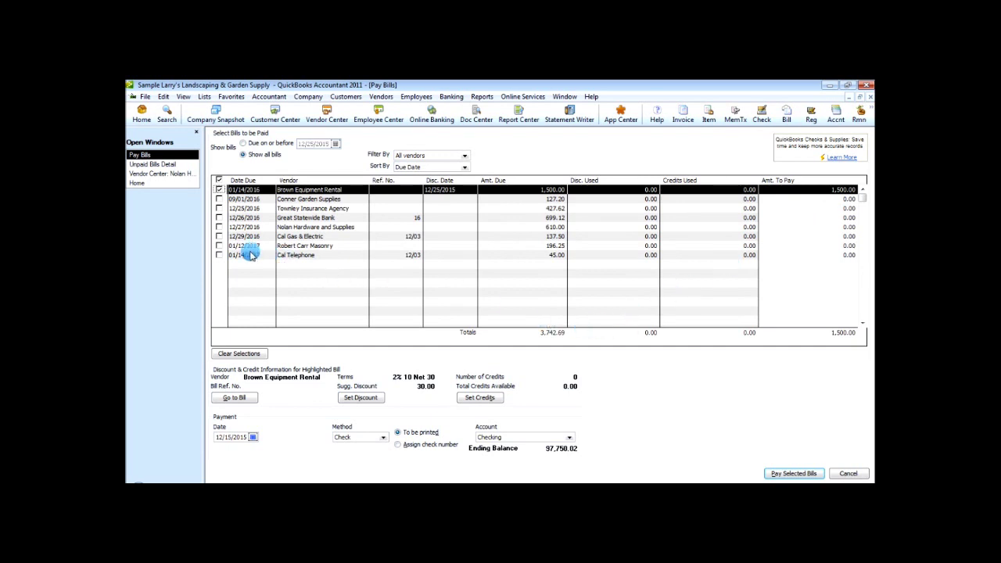
# Step: Apply the suggested 30.00 discount to the Brown Equipment Rental bill, using the Discounts account and the Maintenance class
pyautogui.click(351, 402)
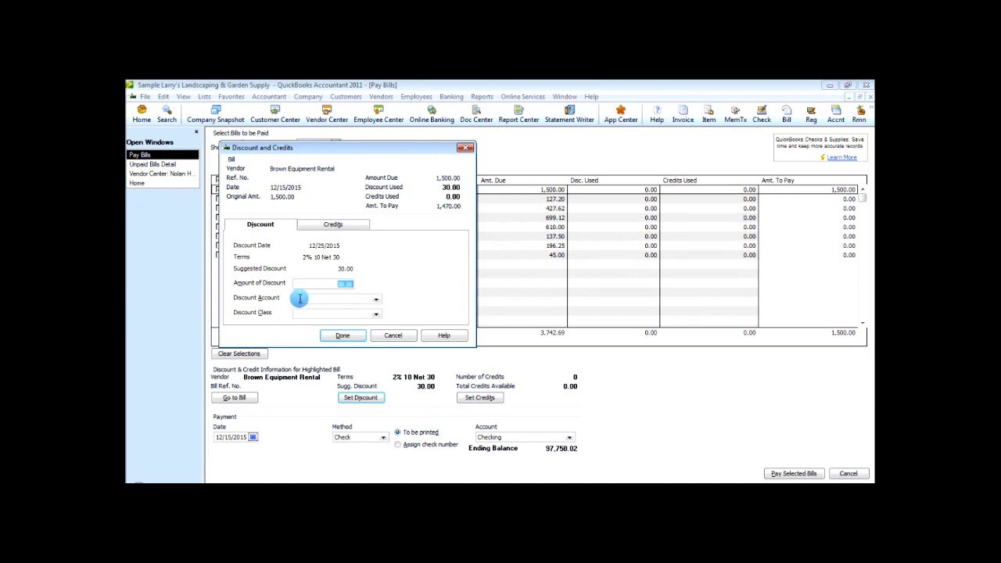
pyautogui.click(375, 300)
pyautogui.scroll(1, 373, 301)
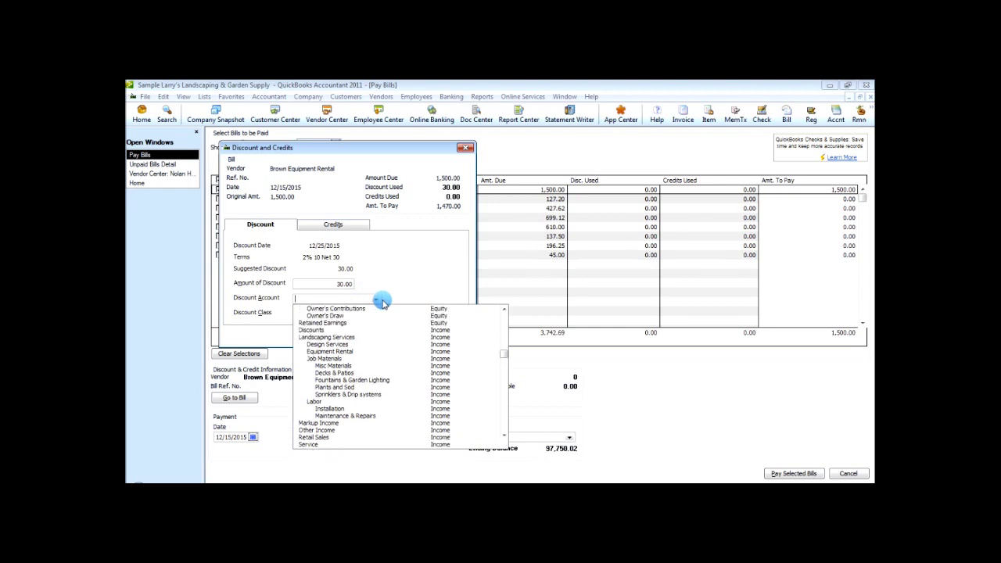
pyautogui.click(319, 330)
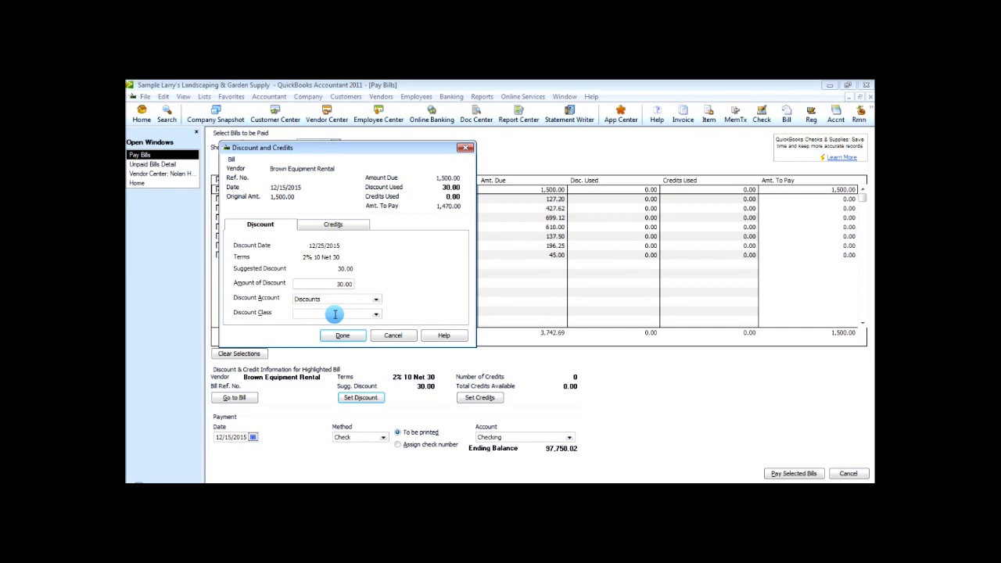
pyautogui.click(375, 314)
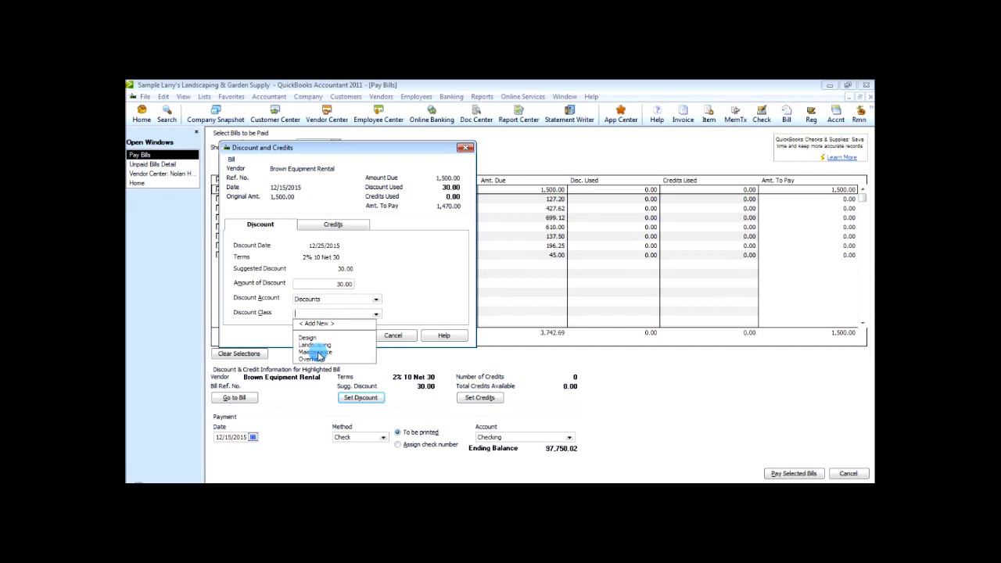
pyautogui.click(317, 353)
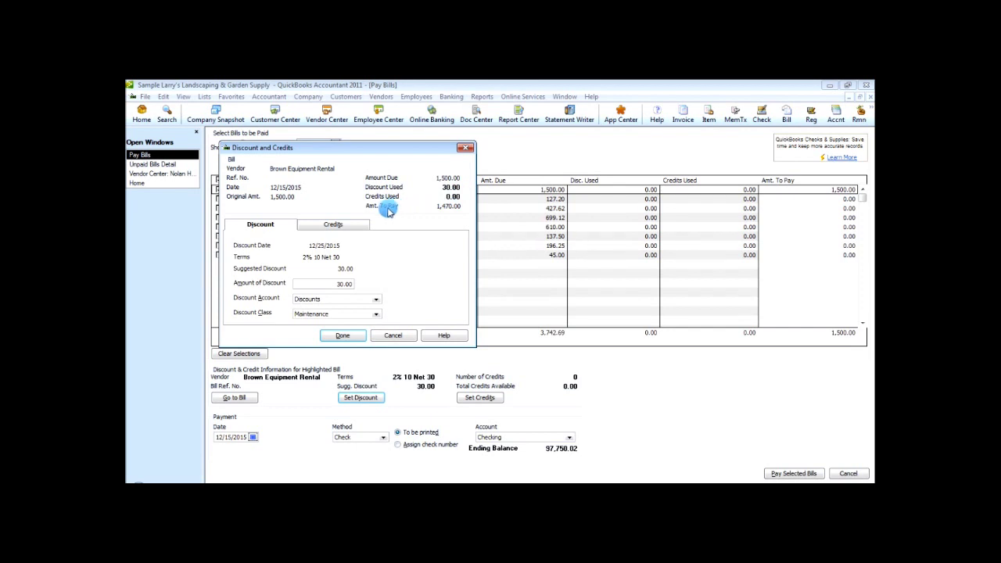
pyautogui.click(352, 341)
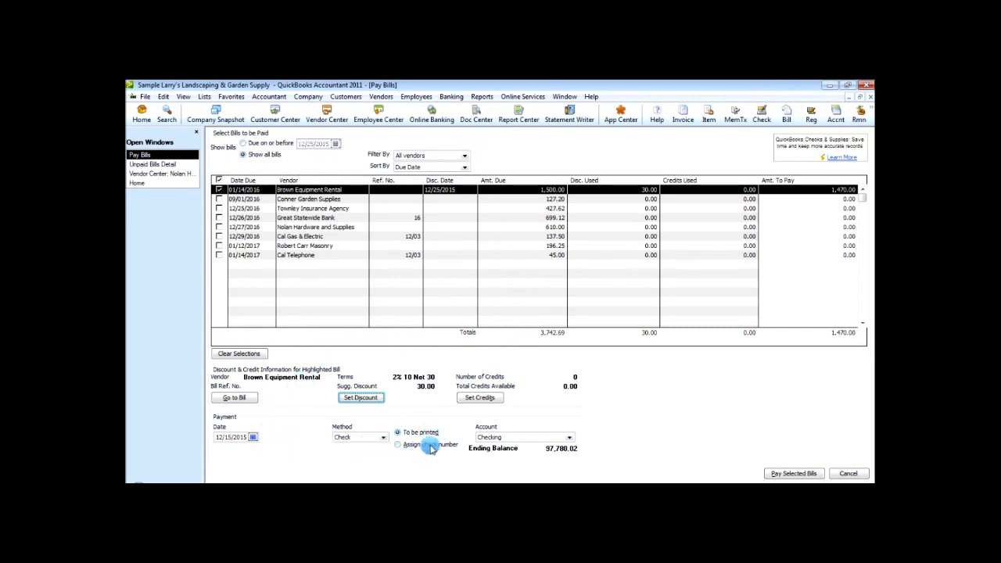
# Step: Pay the selected Brown Equipment Rental bill by check from the Checking account and close the payment summary
pyautogui.click(569, 438)
pyautogui.click(569, 438)
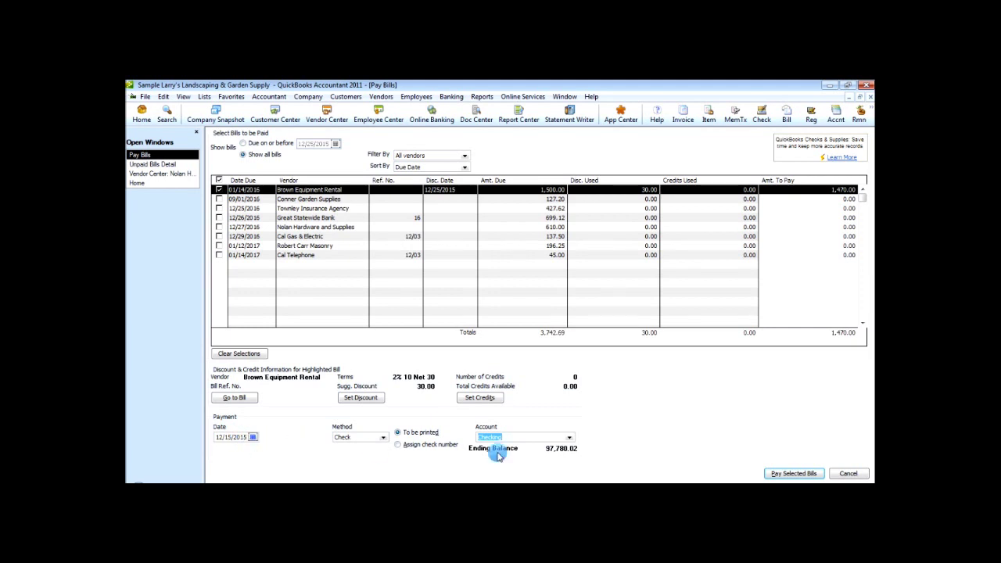
pyautogui.click(780, 474)
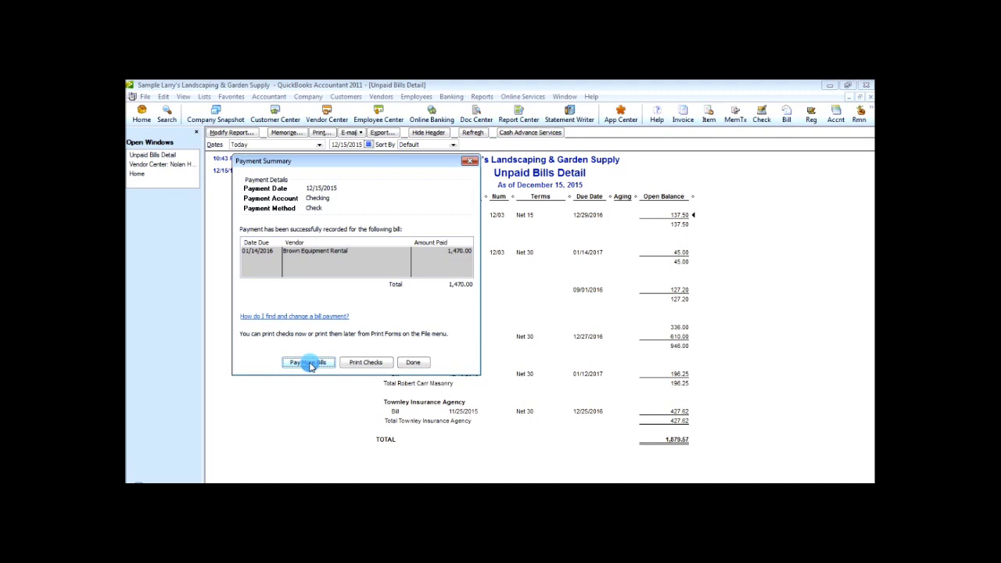
pyautogui.click(413, 364)
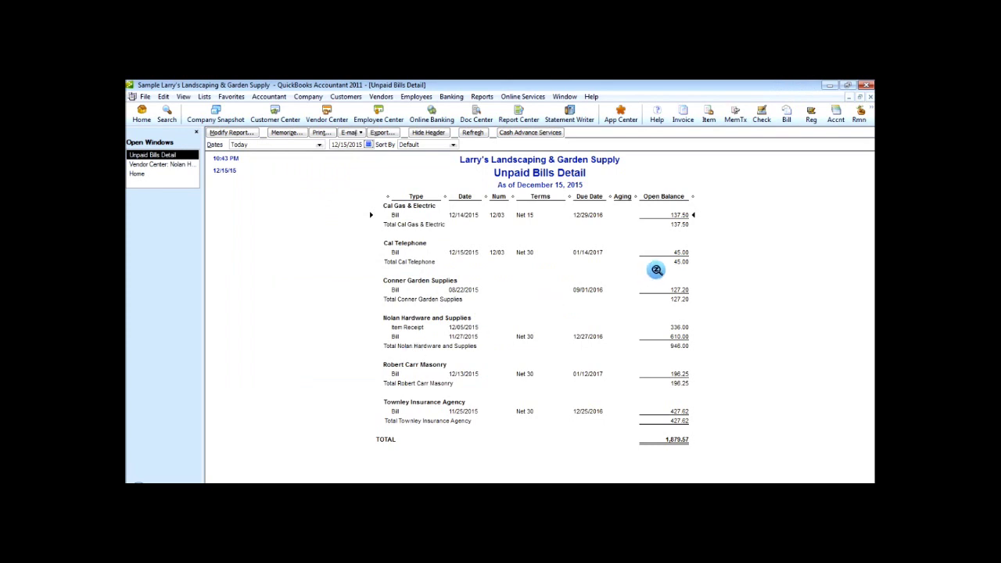
# Step: Start batch check printing from the Write Checks window and choose only the Brown Equipment Rental check for printing
pyautogui.click(453, 97)
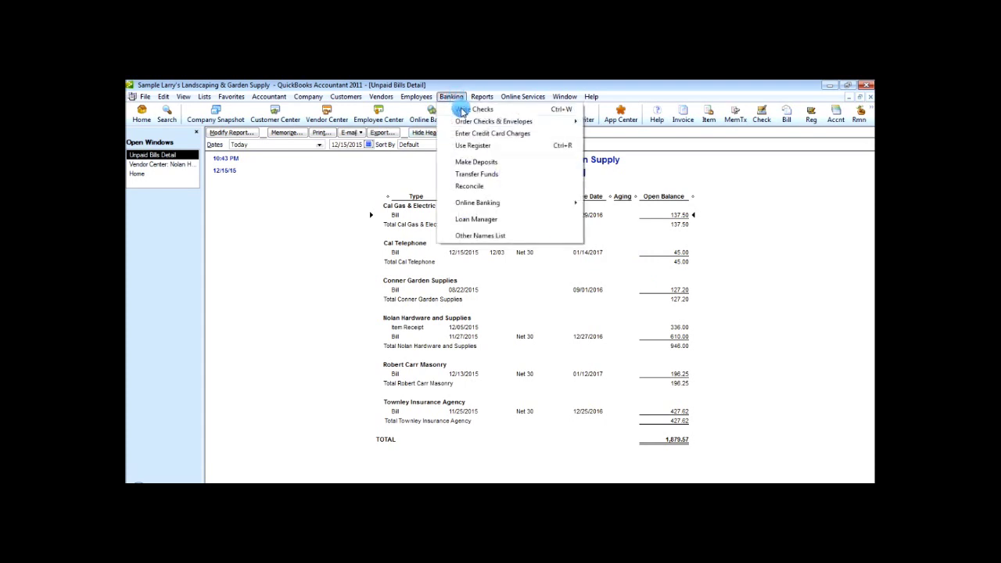
pyautogui.click(462, 110)
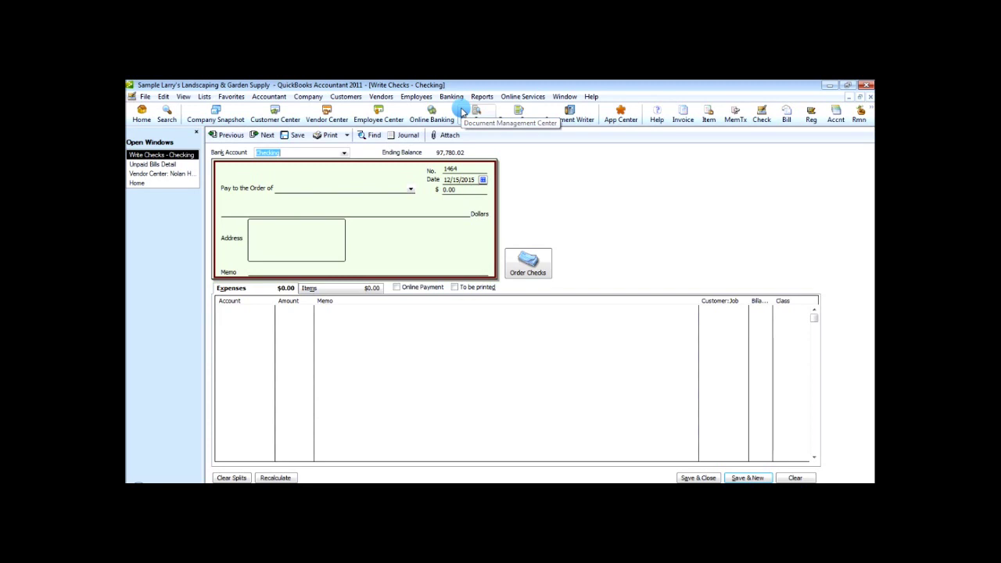
pyautogui.click(347, 137)
pyautogui.click(345, 165)
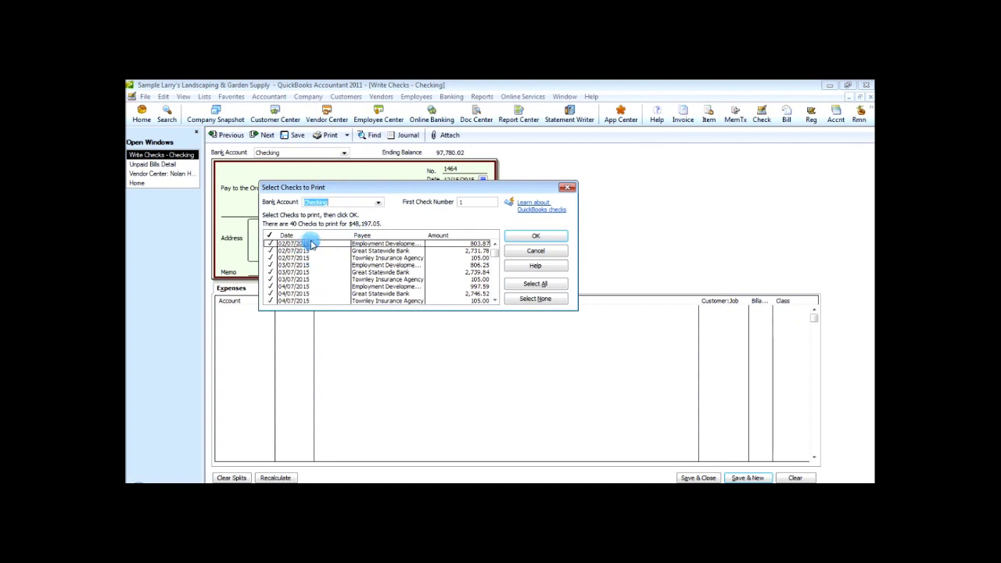
pyautogui.click(530, 302)
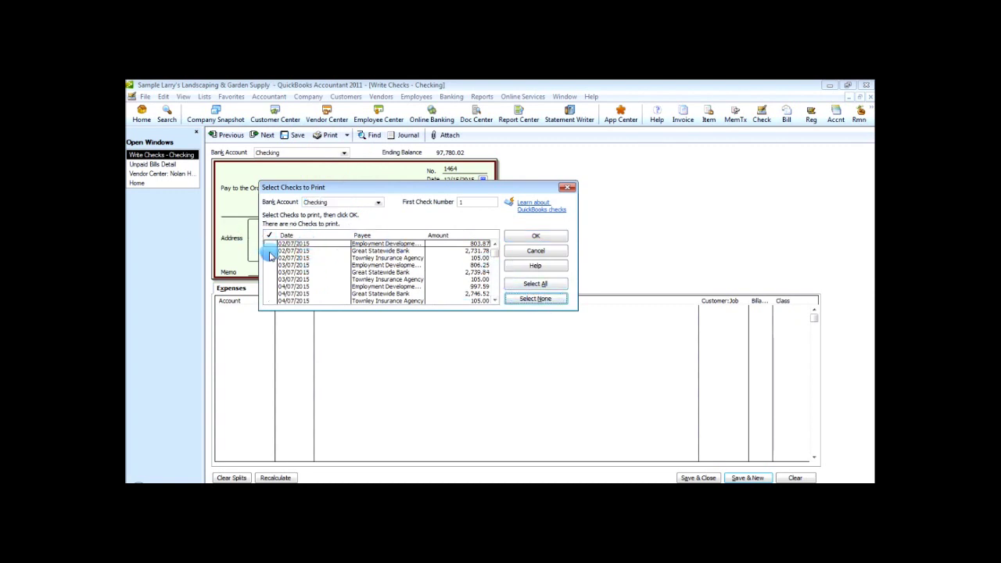
pyautogui.moveTo(496, 258); pyautogui.dragTo(495, 301)
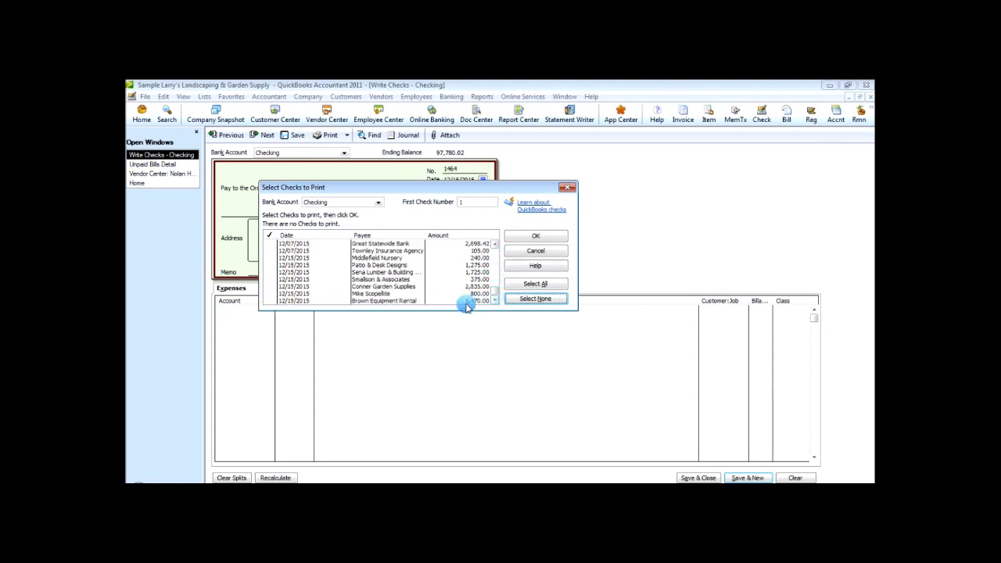
pyautogui.click(270, 301)
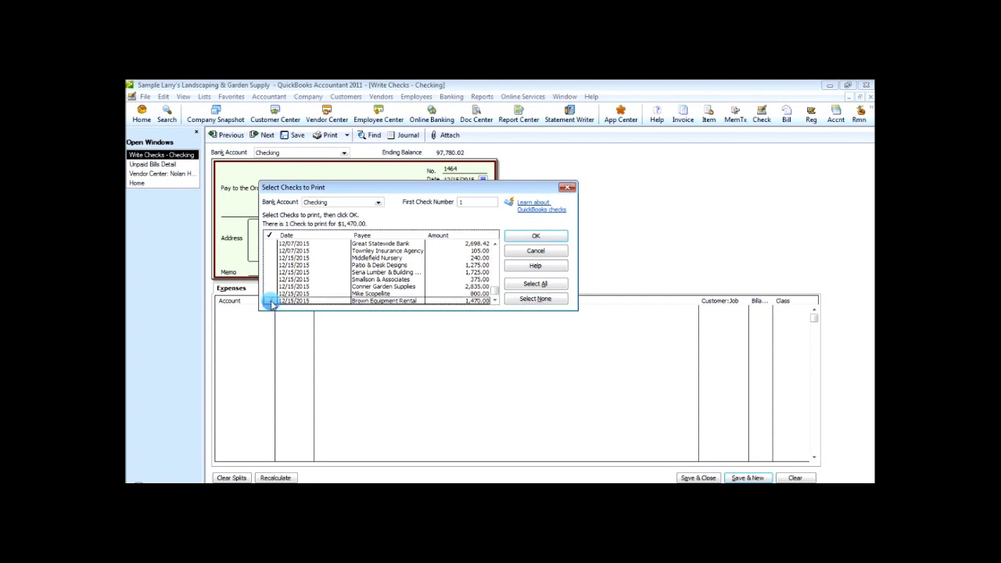
pyautogui.click(545, 236)
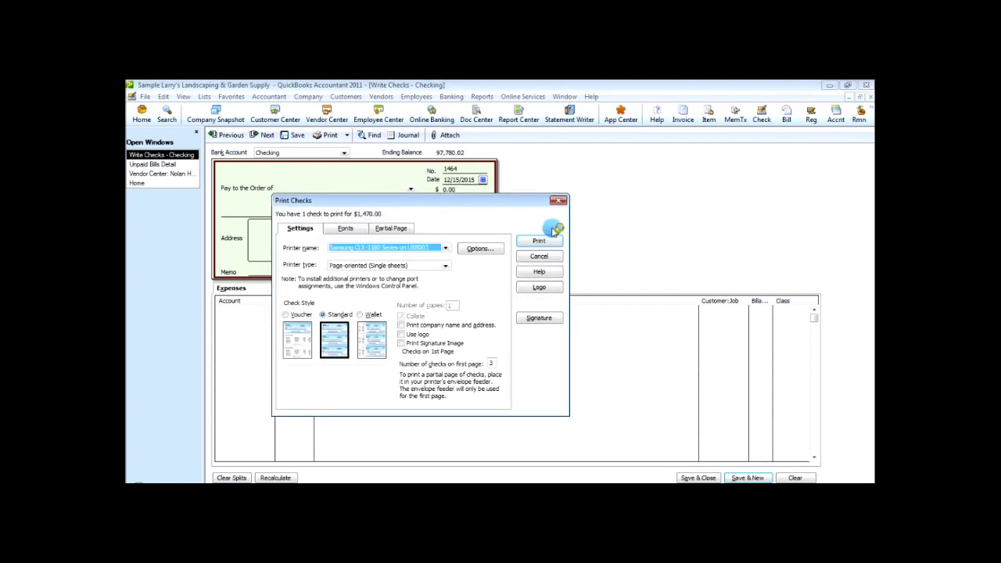
# Step: Review the printer and check style settings, and cancel the check printing without printing anything
pyautogui.click(349, 247)
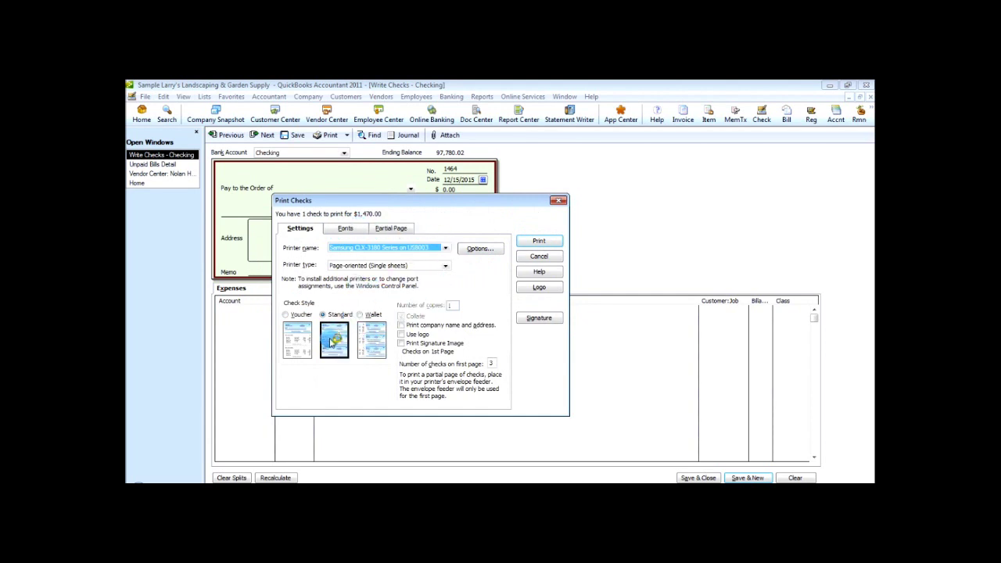
pyautogui.click(545, 259)
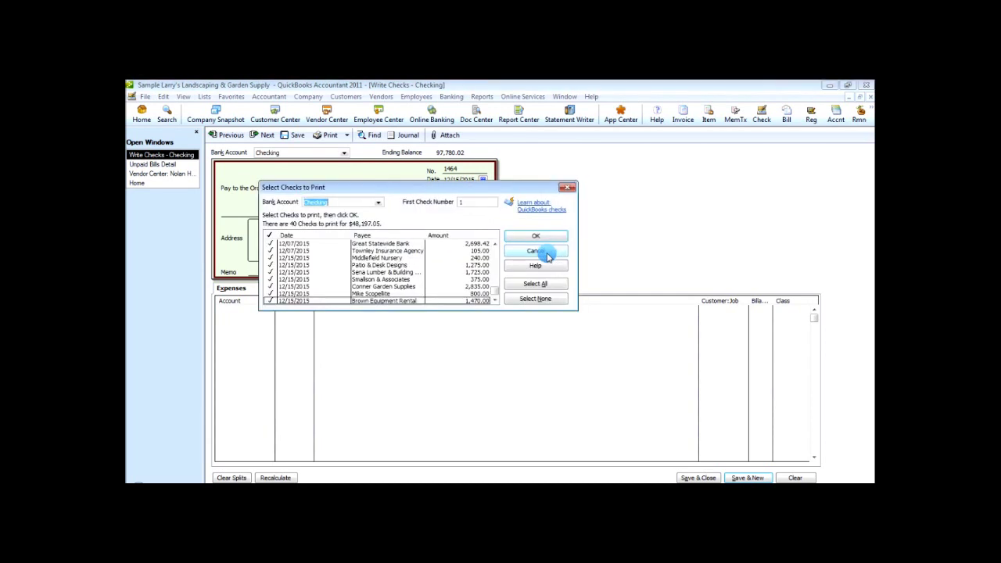
pyautogui.click(540, 254)
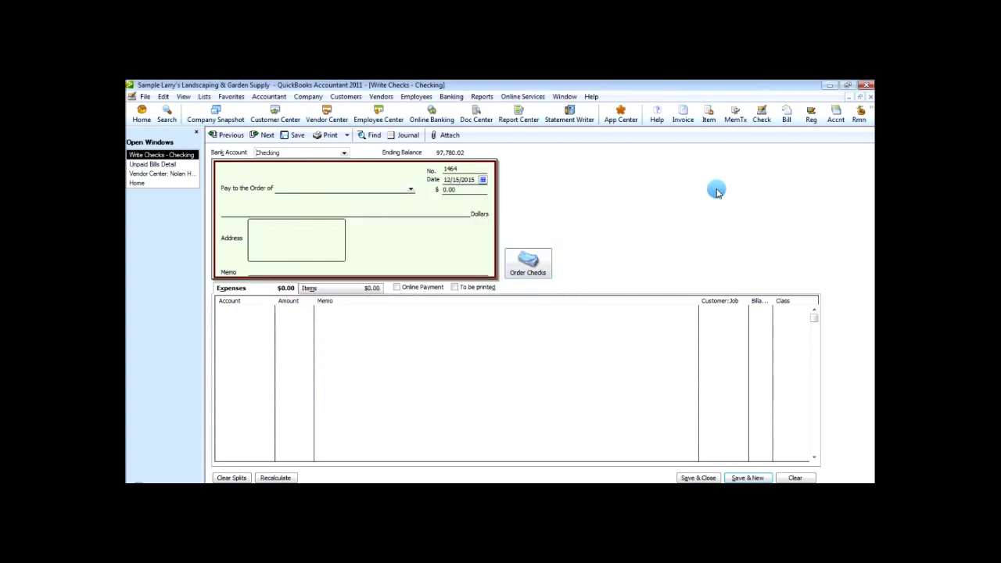